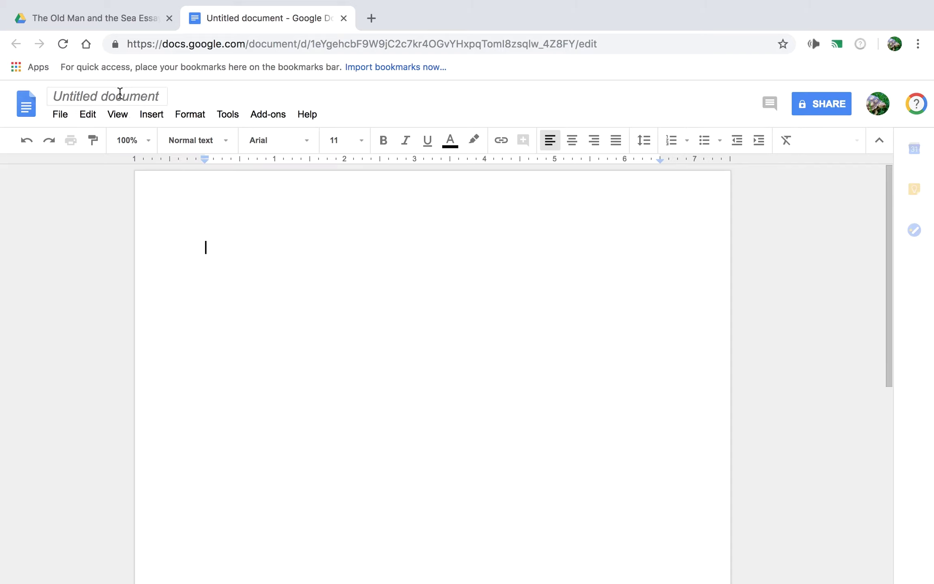
Step: Title the new blank document with the student's full name
left_click(120, 94)
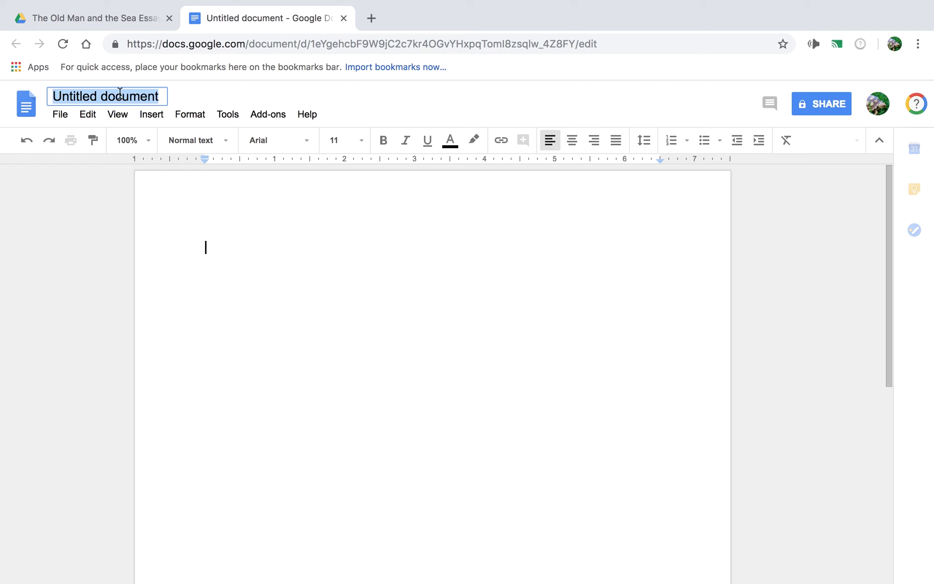
type("John ")
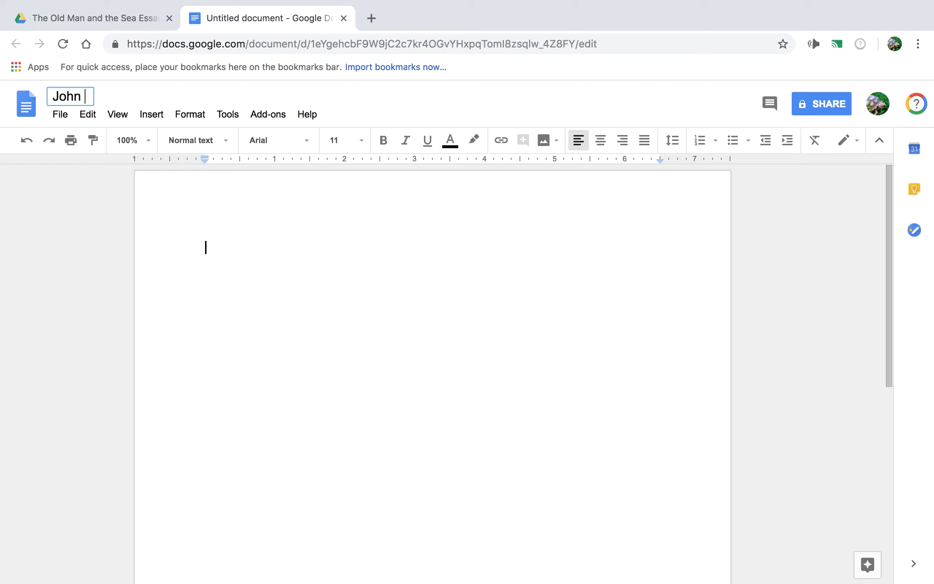
type("Smith")
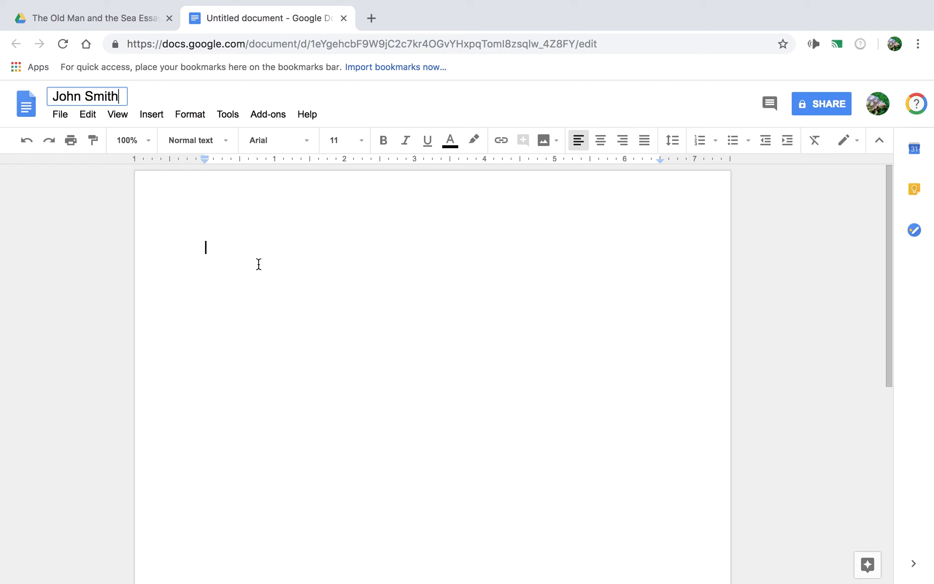
key("Return")
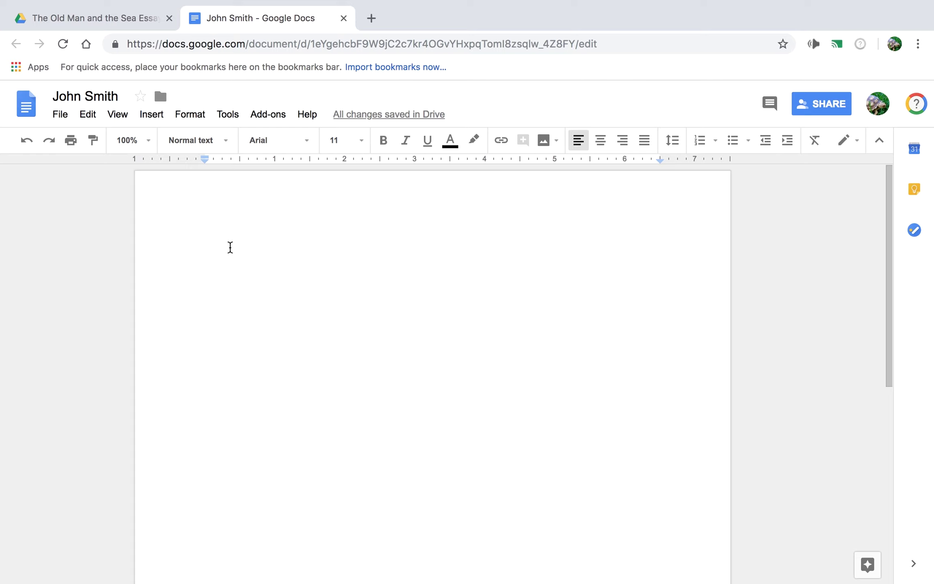
Step: Type the MLA heading lines: student's name, teacher's name, B8, 24 September 2018, then centre the next line
type("John Smith")
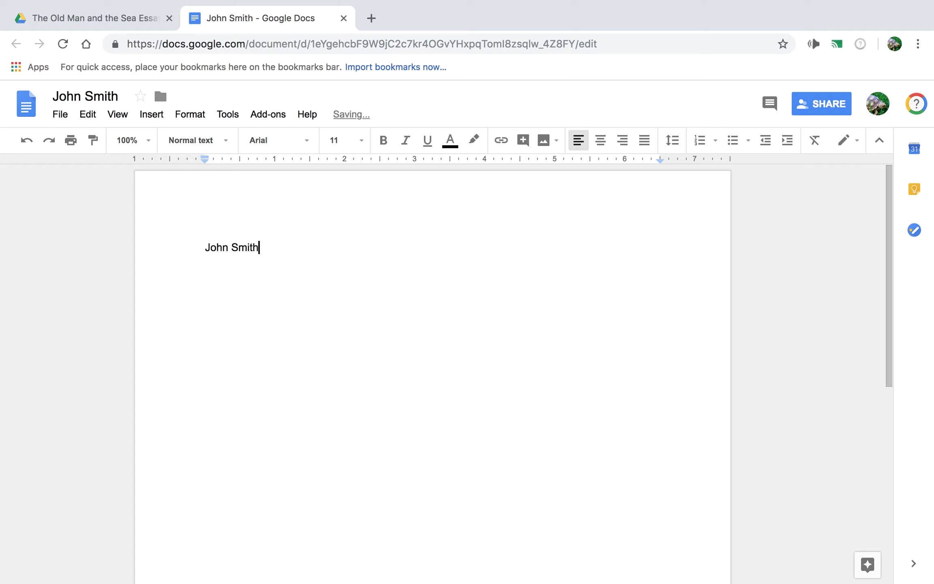
key("Return")
type("Mr. Clegg")
key("Return")
type("B8")
key("Return")
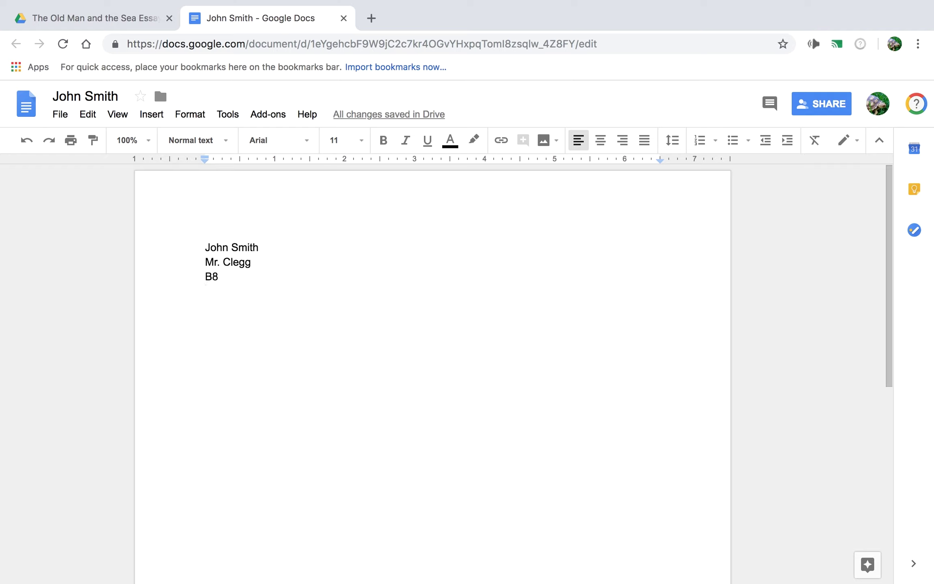
type("24")
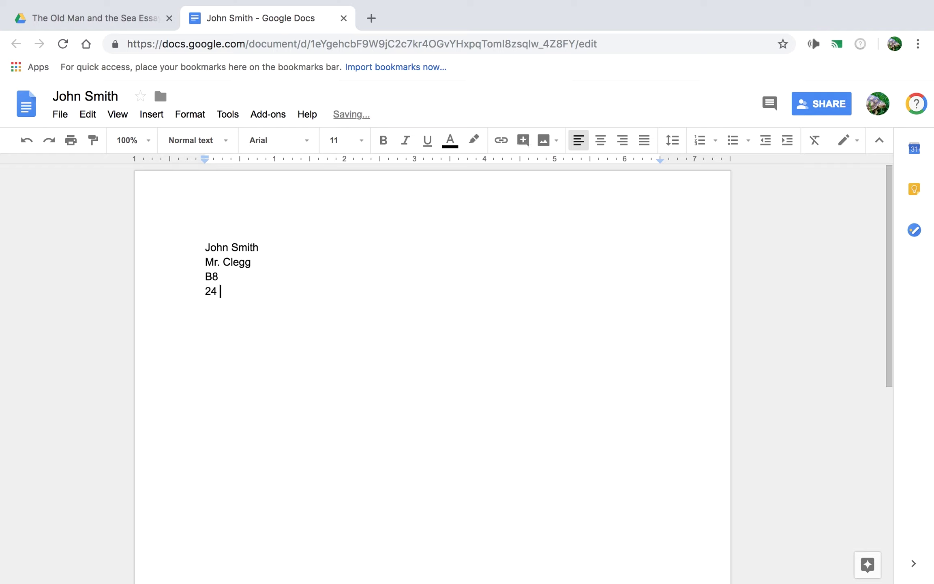
type(" September")
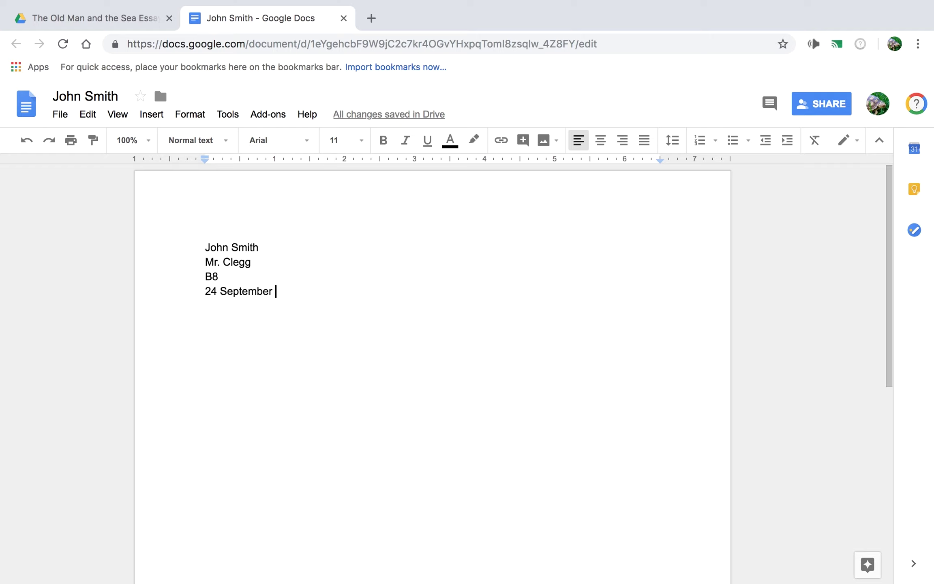
type(" 2018")
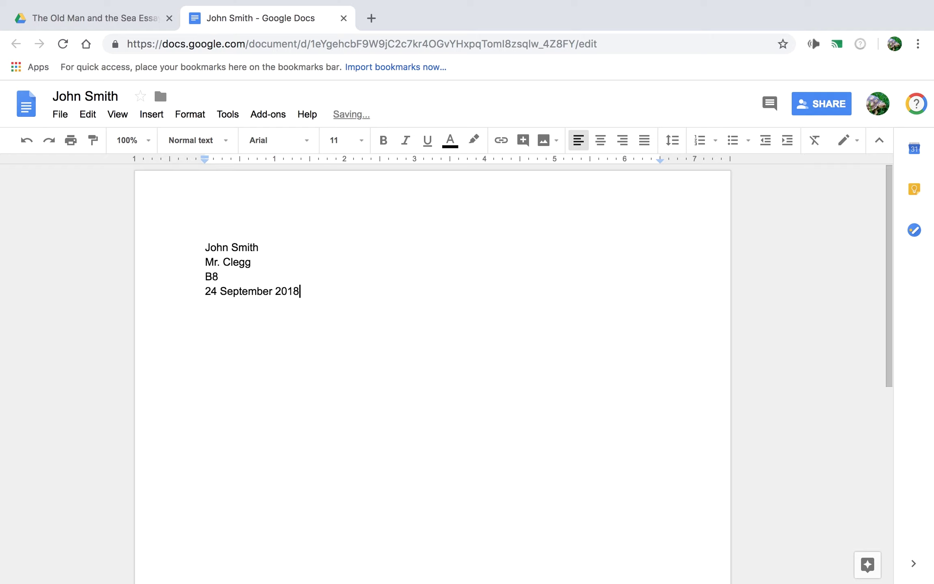
key("Return")
left_click(602, 147)
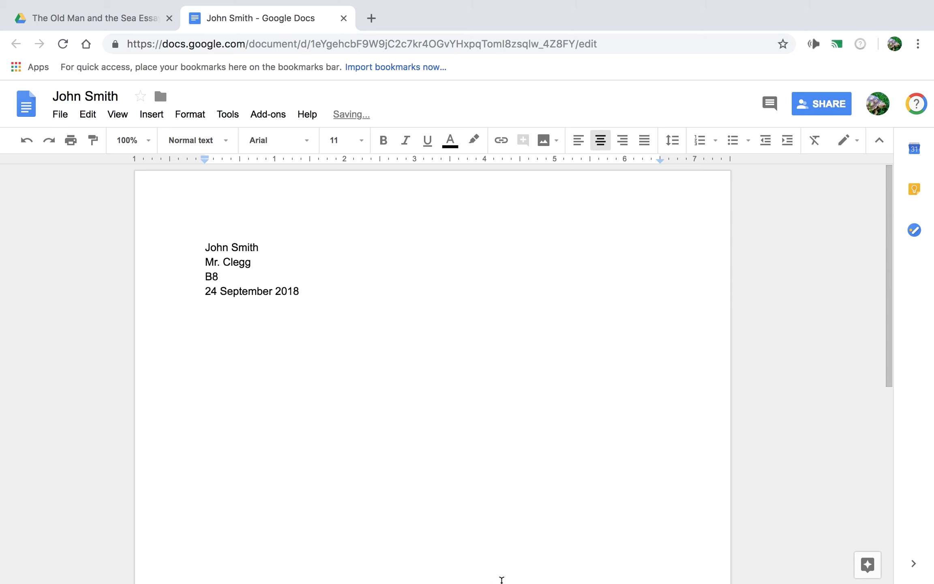
Step: Add the centred title line 'Title' below the heading
mouse_move(500, 579)
type("Title")
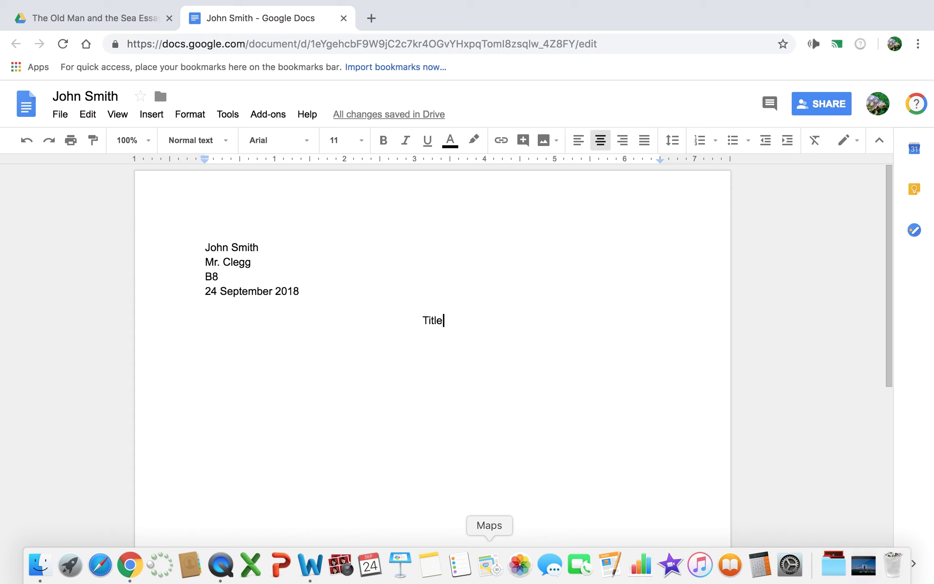
key("Return")
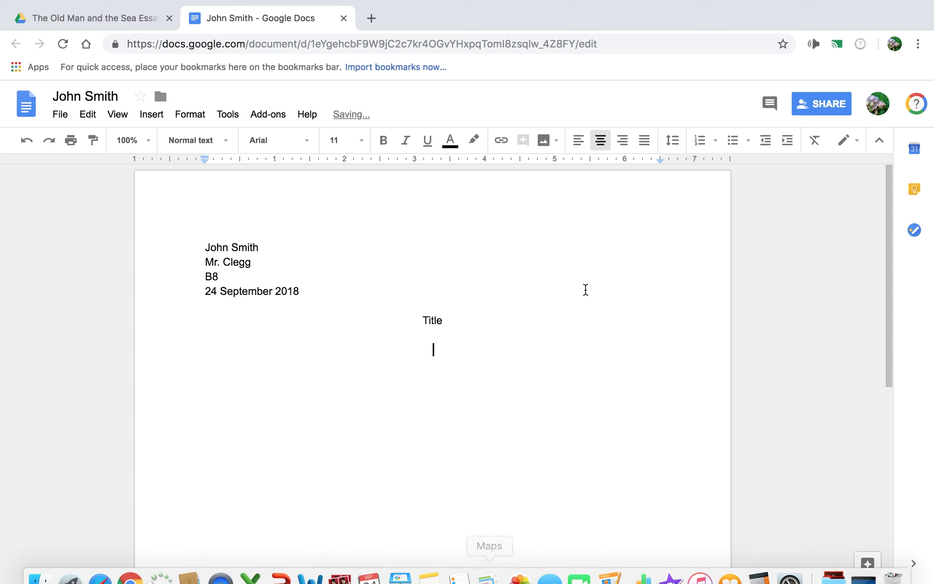
Step: Start a left-aligned, first-line-indented paragraph reading 'The essay will start here.'
left_click(588, 139)
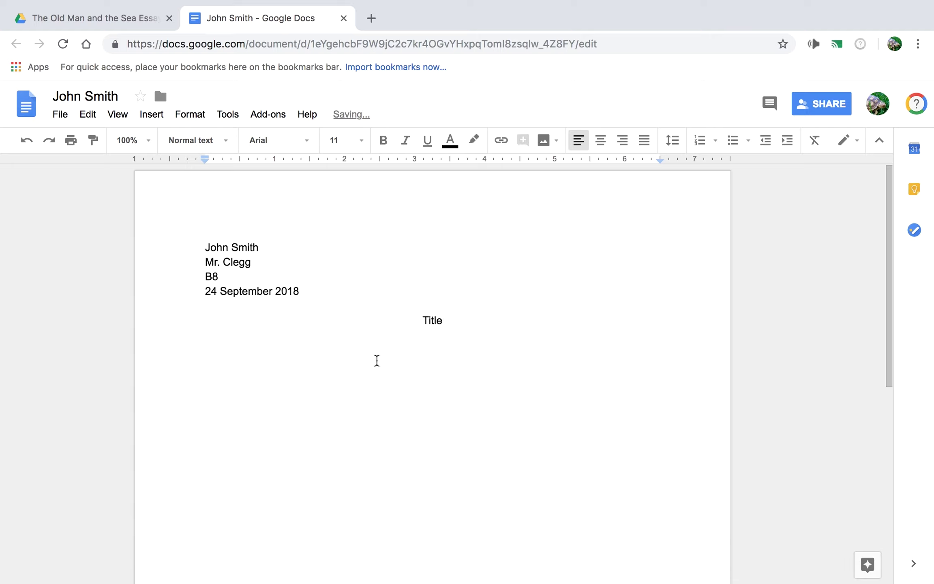
key("Tab")
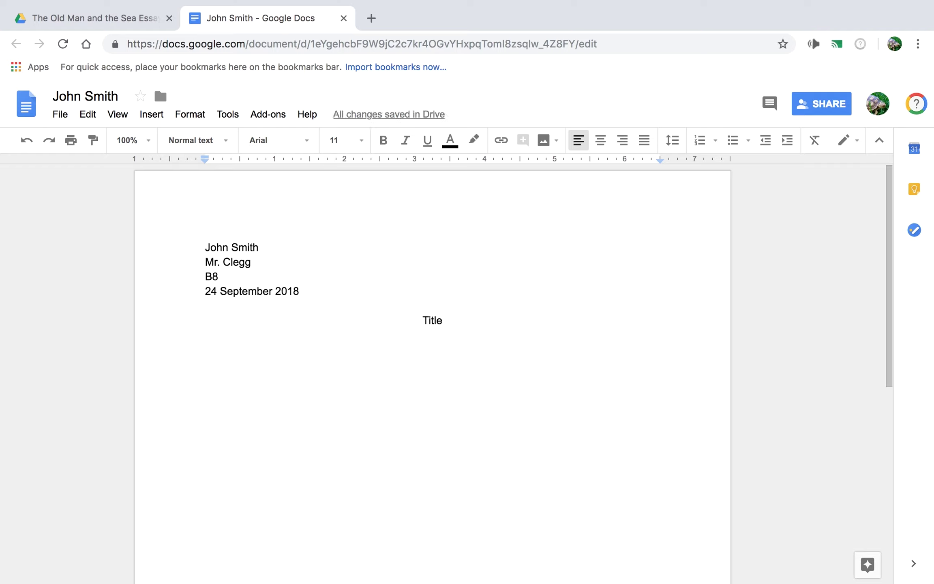
type("The essay")
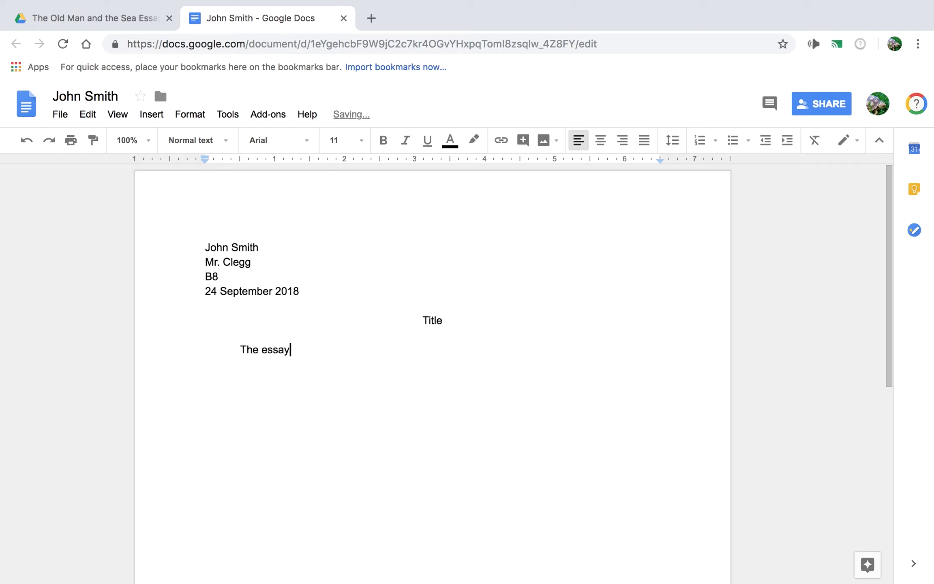
type(" will start here.")
double_click(474, 199)
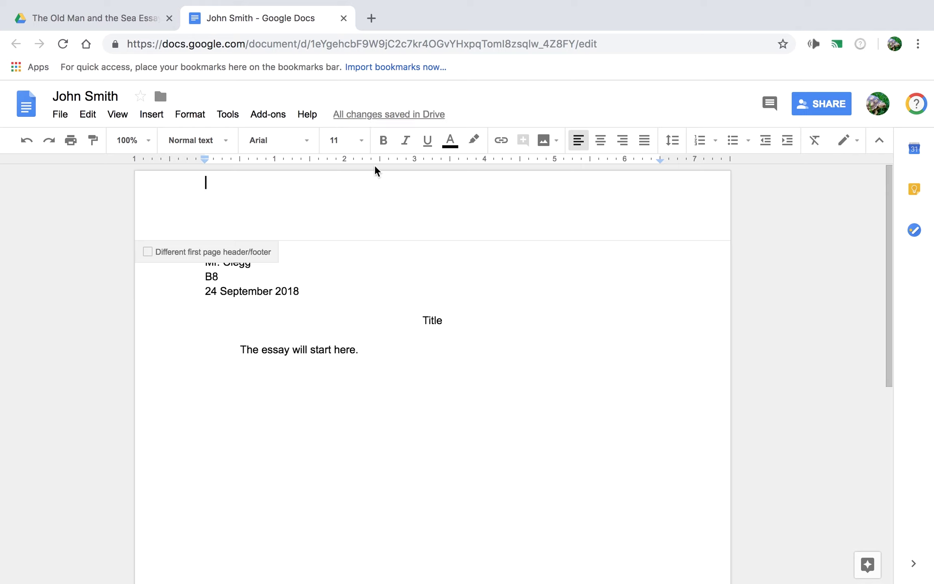
Step: Right-align the header with the student's surname followed by a page number
left_click(622, 143)
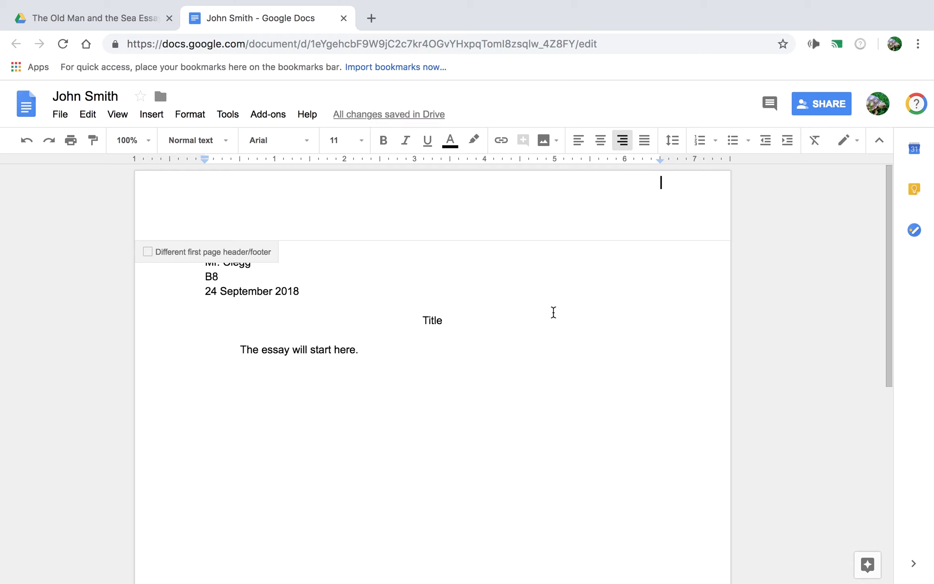
type("Smith")
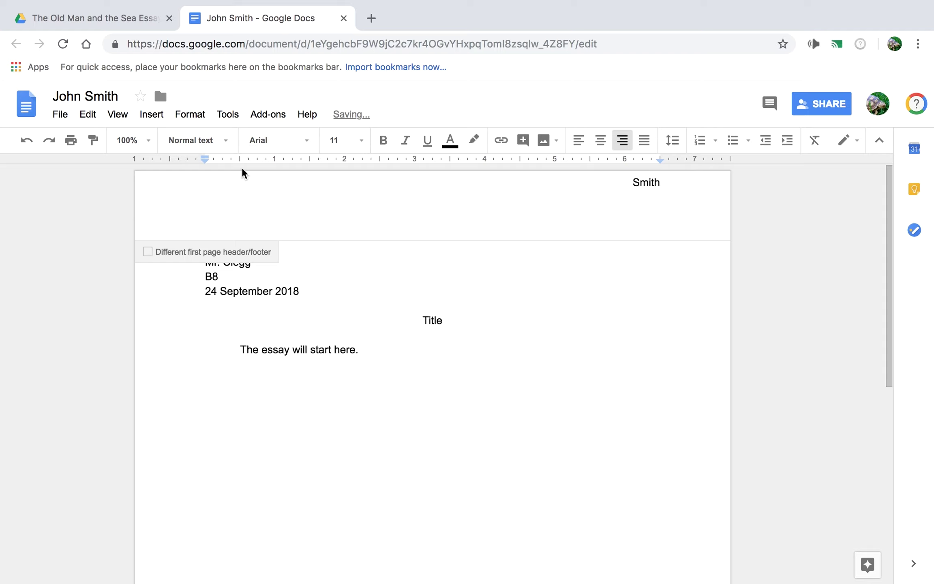
left_click(151, 116)
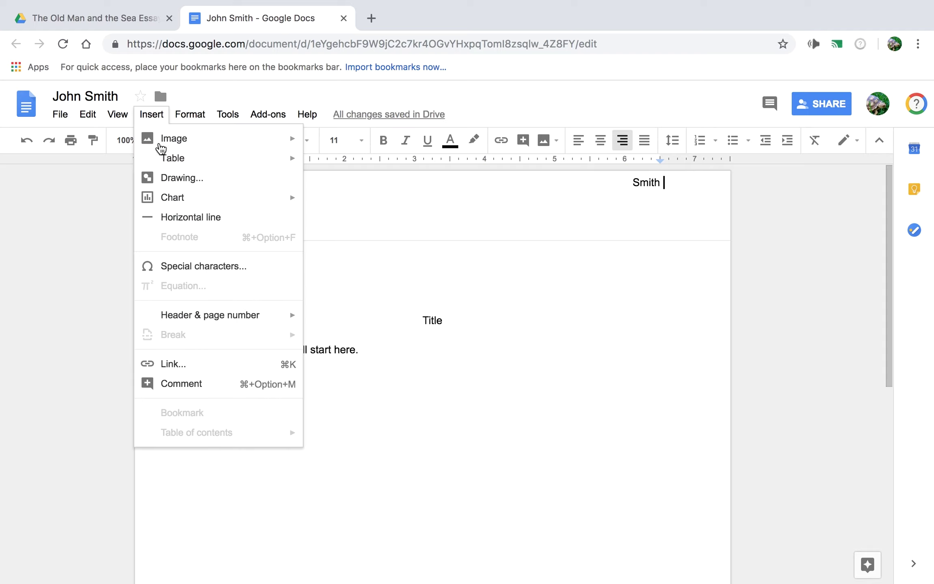
mouse_move(251, 320)
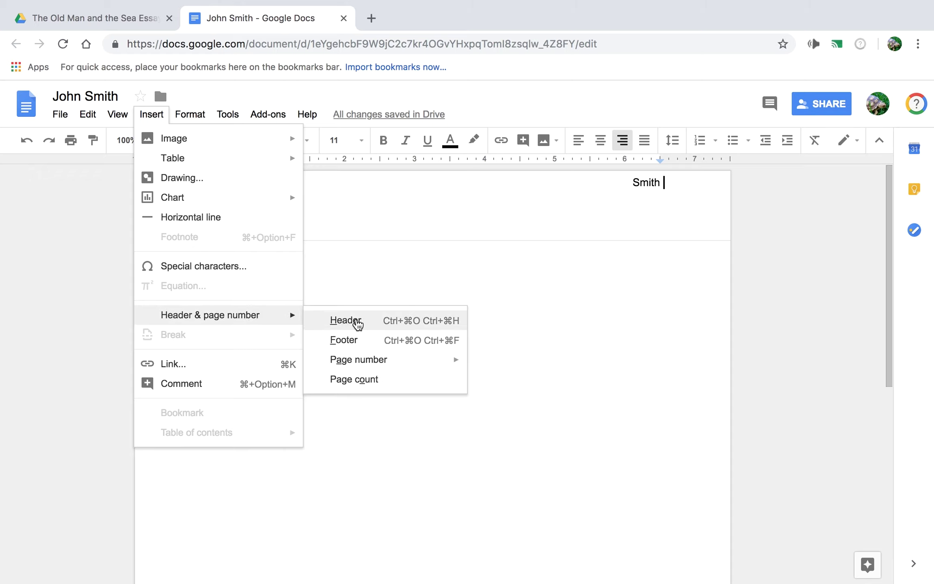
mouse_move(377, 361)
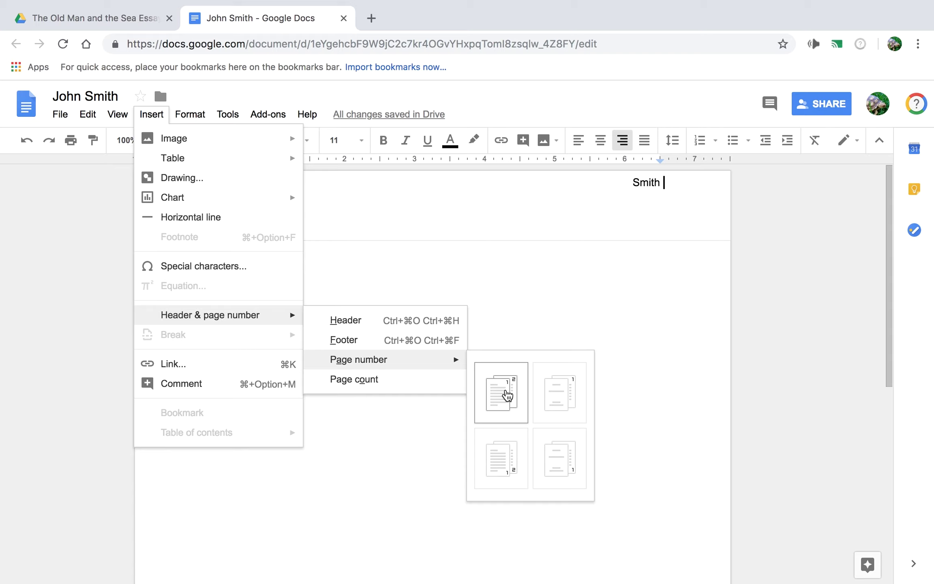
left_click(507, 393)
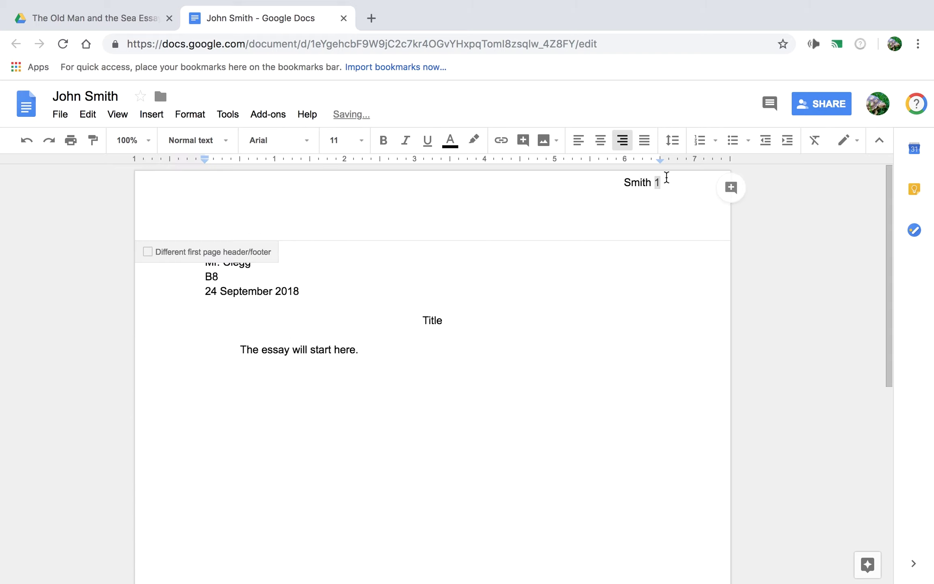
Step: Set the header text to 12-point Times New Roman and return to the body
left_click_drag(666, 181, 568, 173)
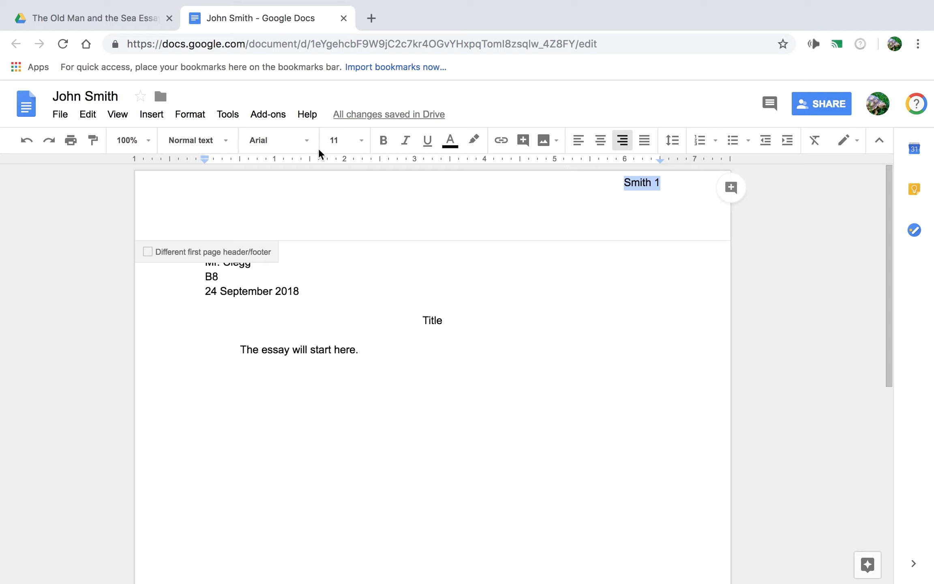
left_click(362, 141)
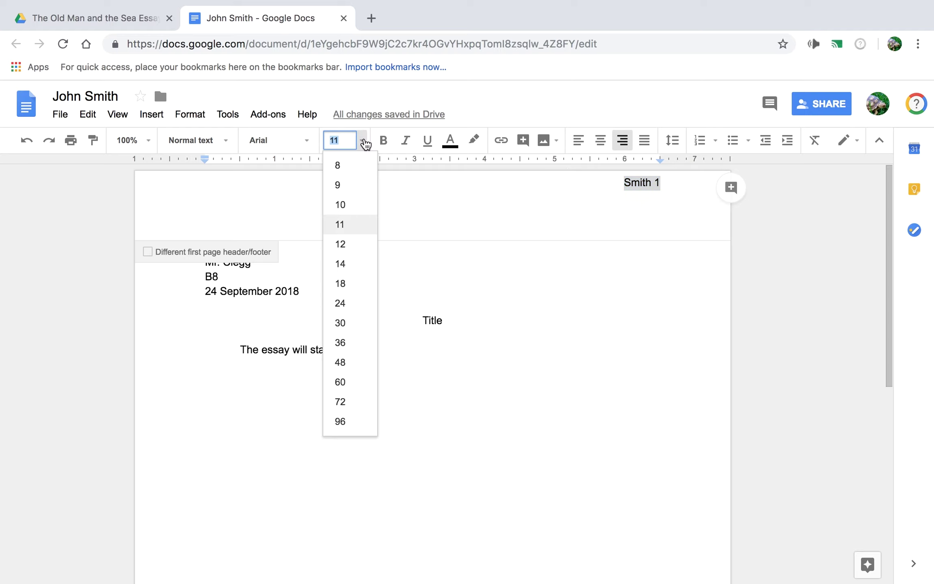
left_click(347, 251)
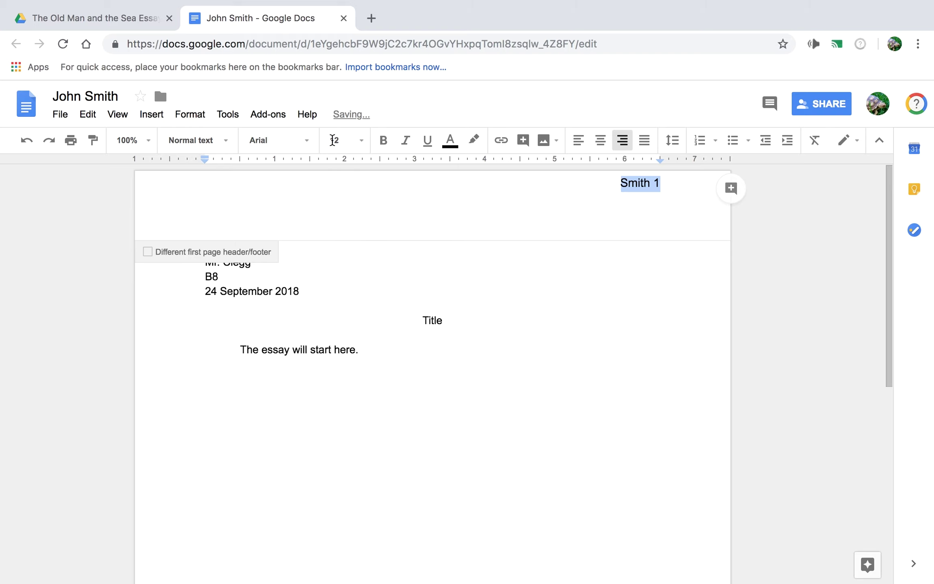
left_click(306, 141)
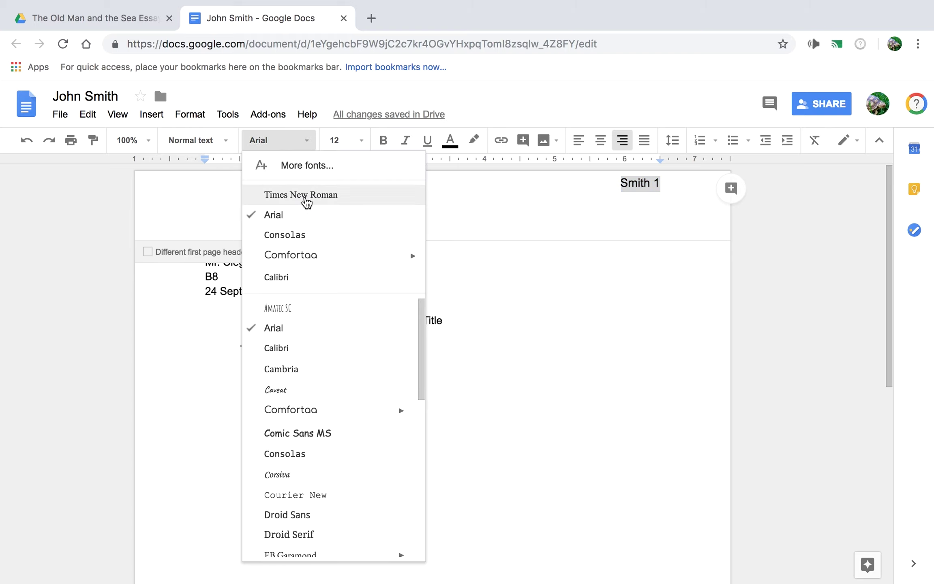
left_click(306, 196)
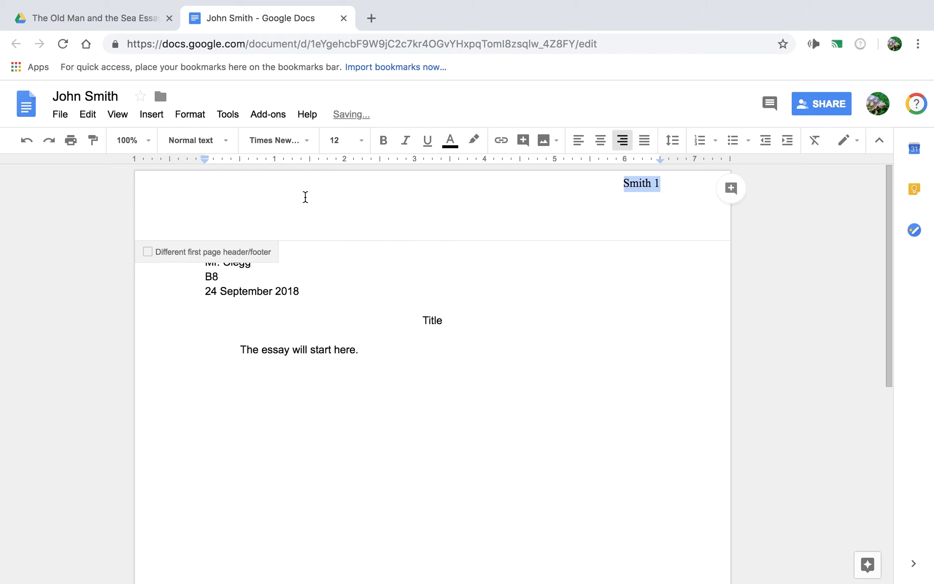
left_click(489, 287)
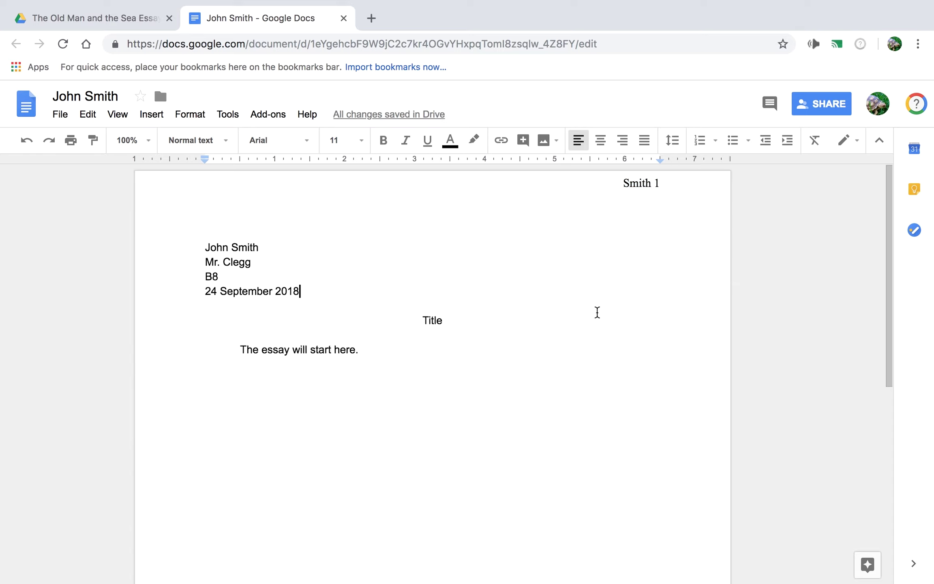
Step: Add blank lines after the essay sentence until a second page appears
scroll(611, 387, "down", 10)
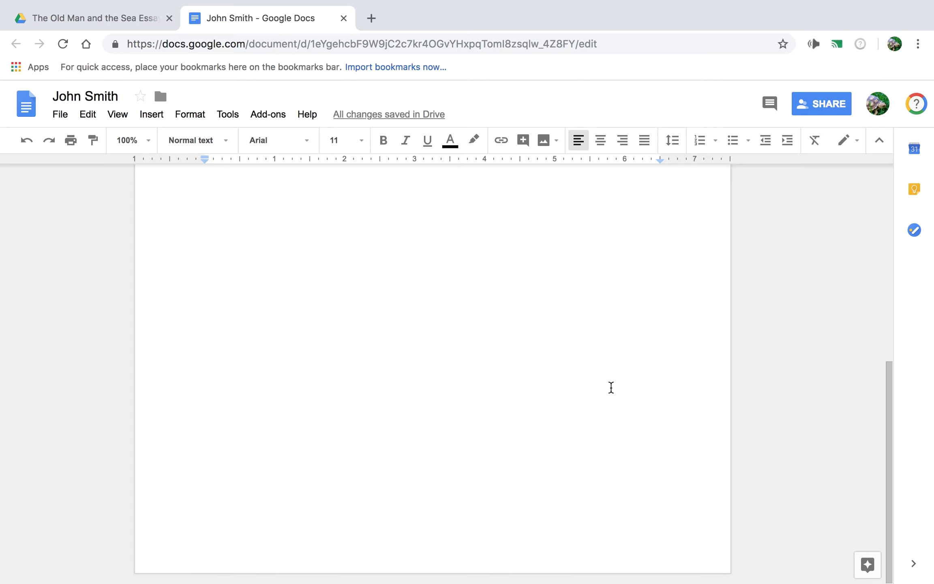
scroll(554, 312, "up", 10)
left_click(504, 387)
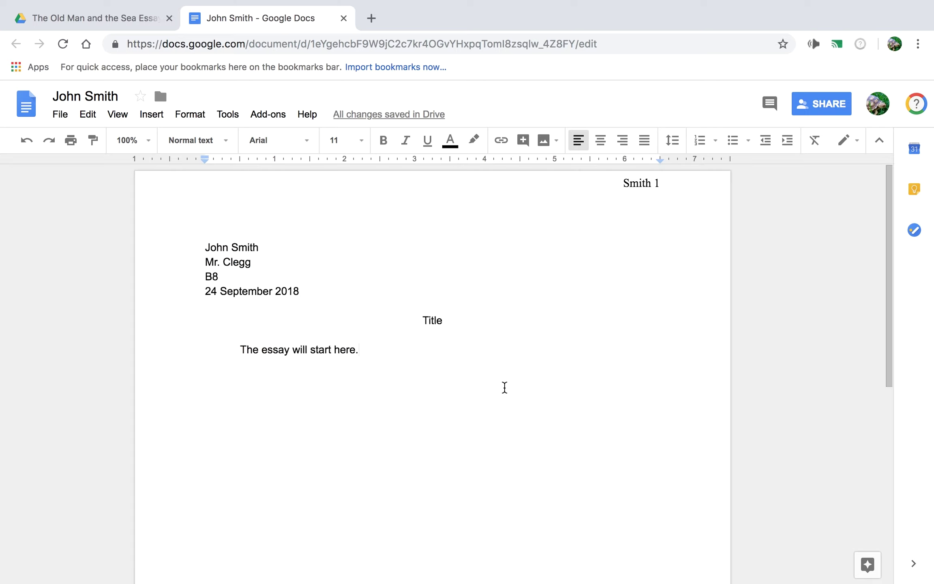
key("Return")
key("Return")
key("Return")
key("Return")
key("Return")
key("Return")
key("Return")
key("Return")
key("Return")
key("Return")
key("Return")
key("Return")
key("Return")
key("Return")
key("Return")
key("Return")
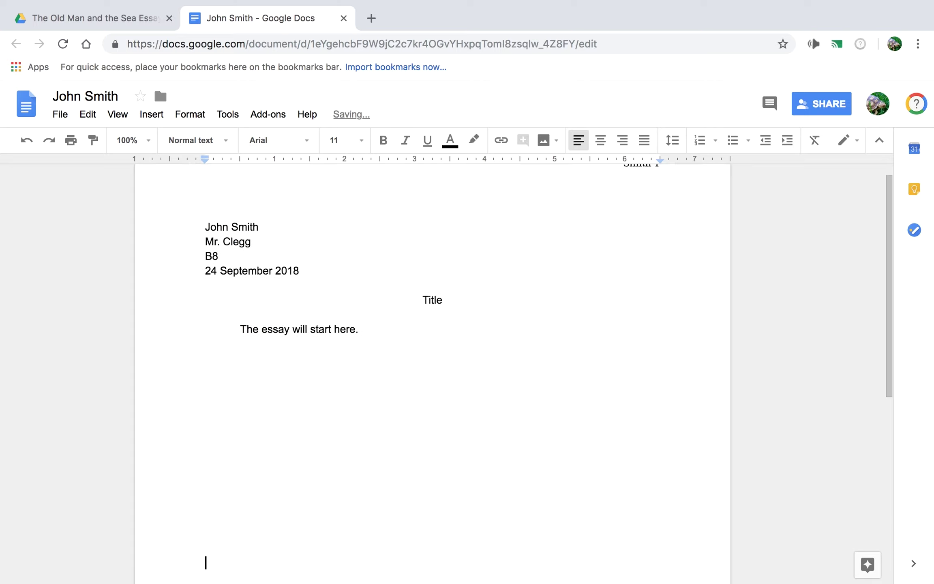
key("Return")
key("Return")
key("Return")
key("Return")
key("Return")
key("Return")
key("Return")
key("Return")
key("Return")
key("Return")
key("Return")
key("Return")
key("Return")
key("Return")
key("Return")
key("Return")
key("Return")
key("Return")
key("Return")
key("Return")
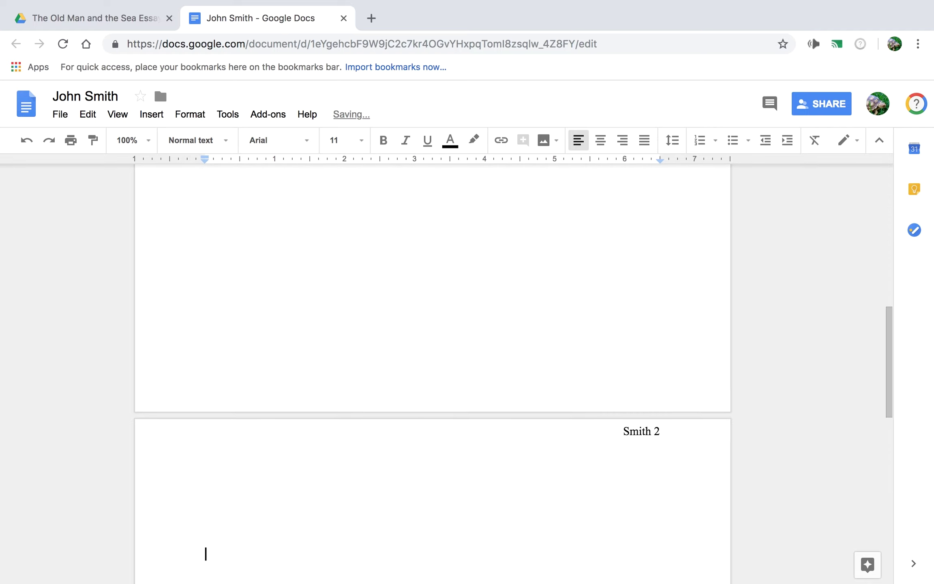
key("Return")
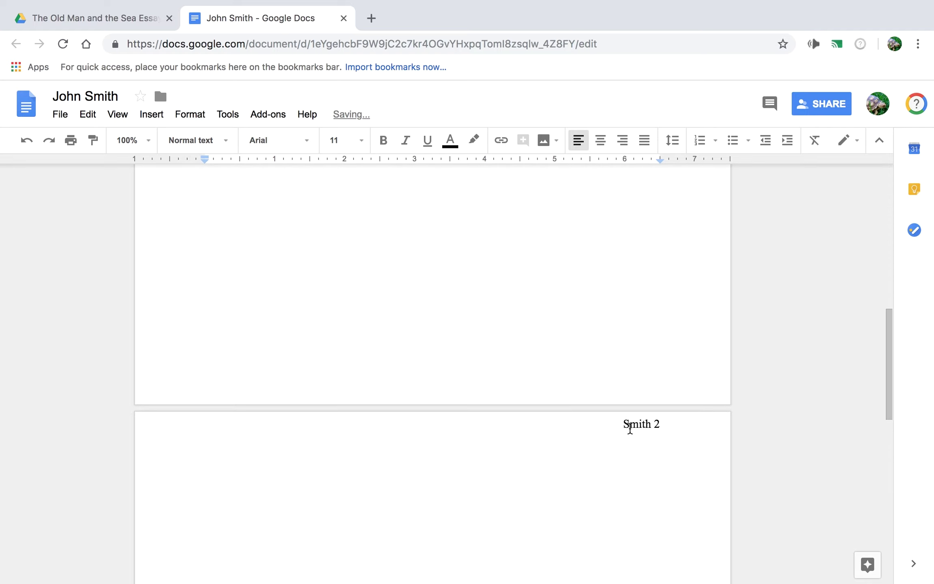
Step: Check that the page-2 header shows the surname with page number 2
mouse_move(671, 425)
left_mouse_down()
mouse_move(642, 425)
mouse_move(654, 428)
left_mouse_up()
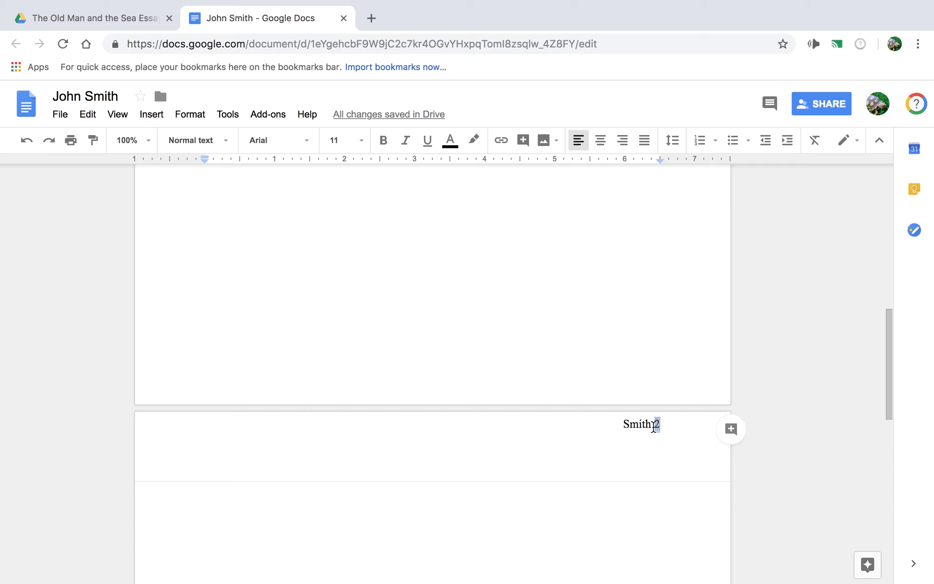
left_click(622, 530)
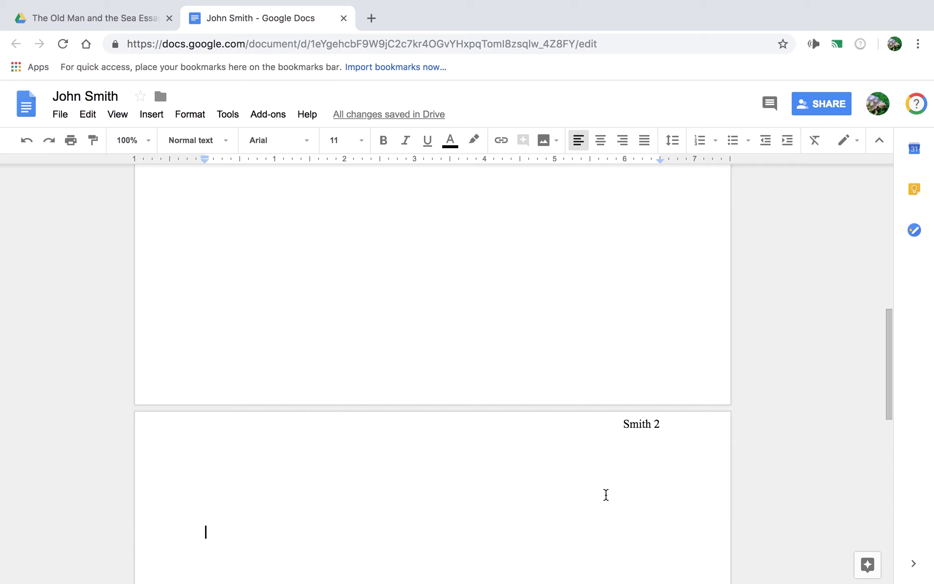
scroll(606, 494, "down", 5)
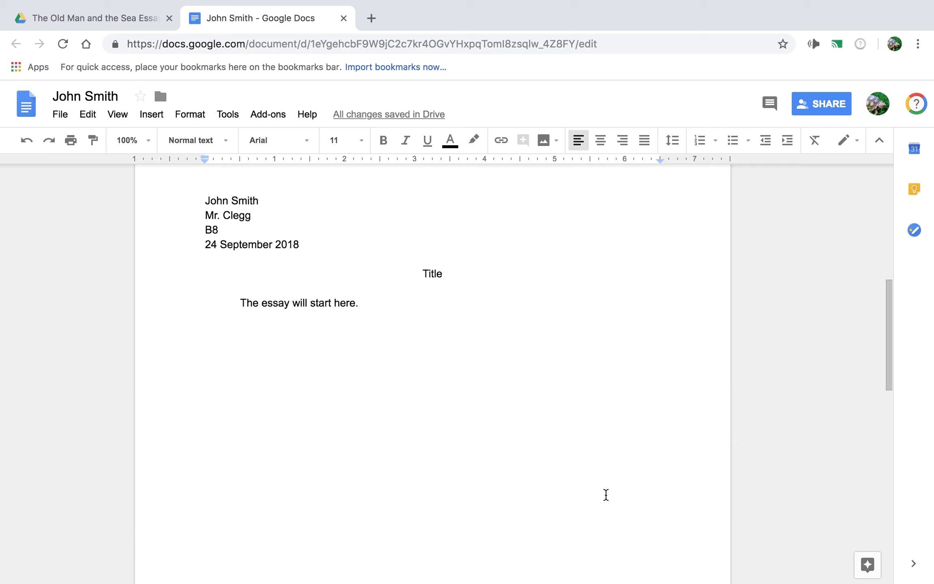
scroll(606, 494, "up", 10)
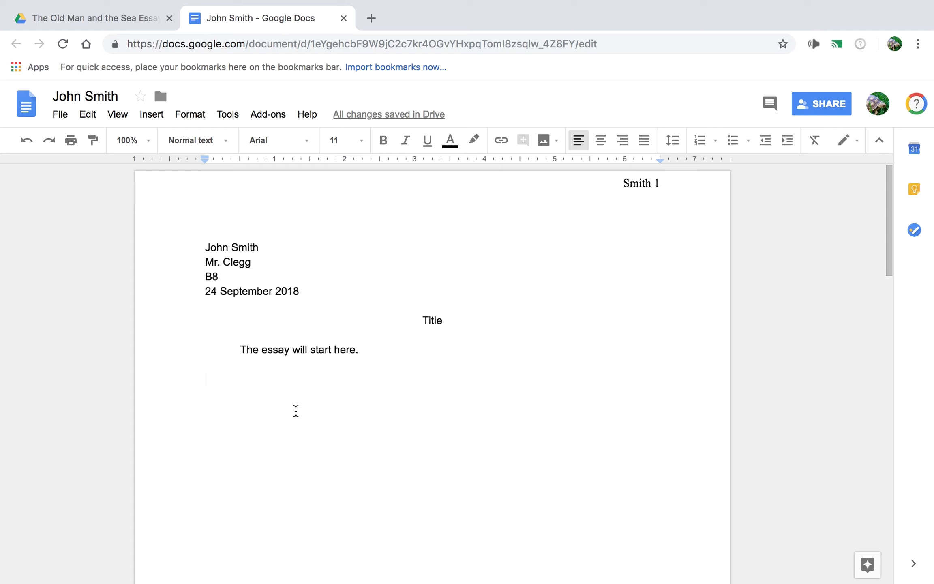
left_click_drag(296, 411, 183, 207)
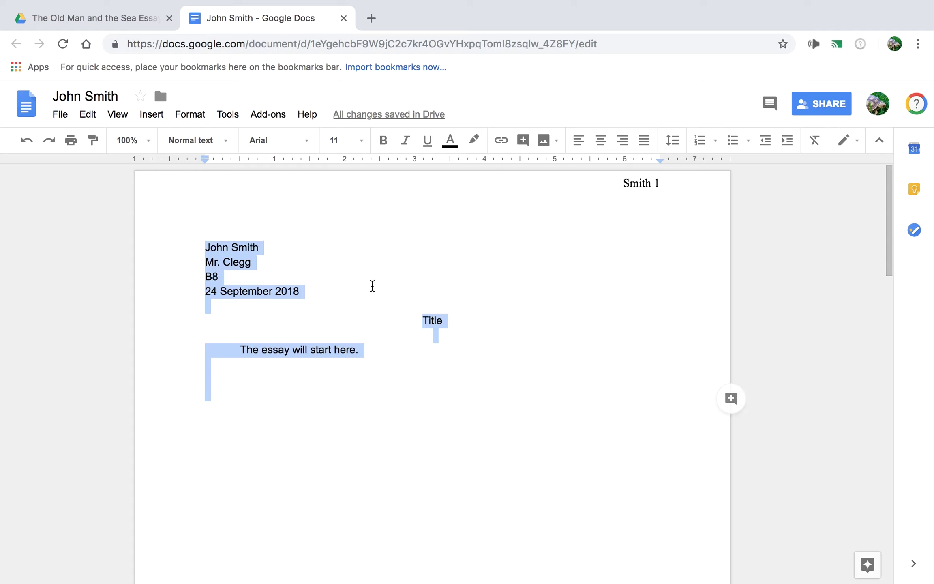
Step: Set the whole document to Times New Roman at size 12
left_click(370, 381)
key("super+a")
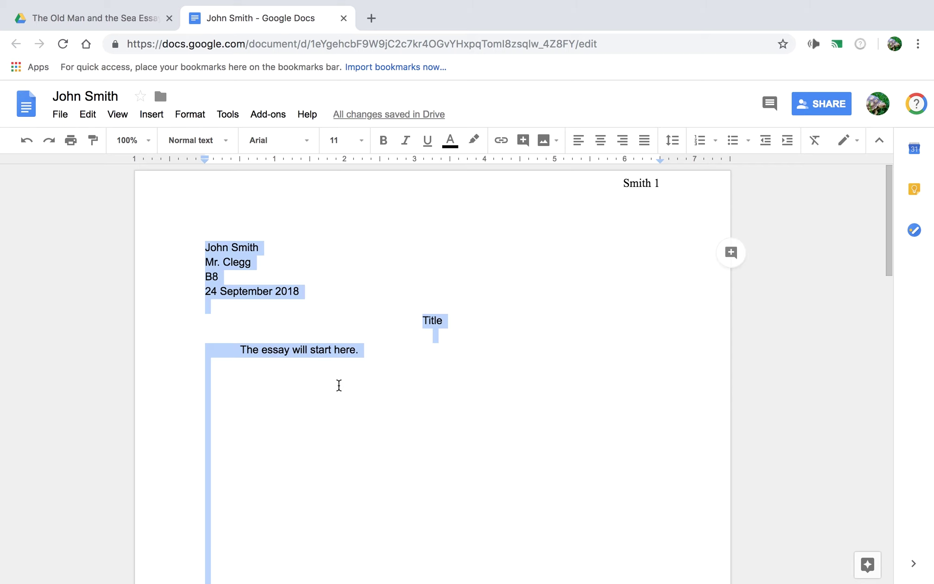
left_click(363, 143)
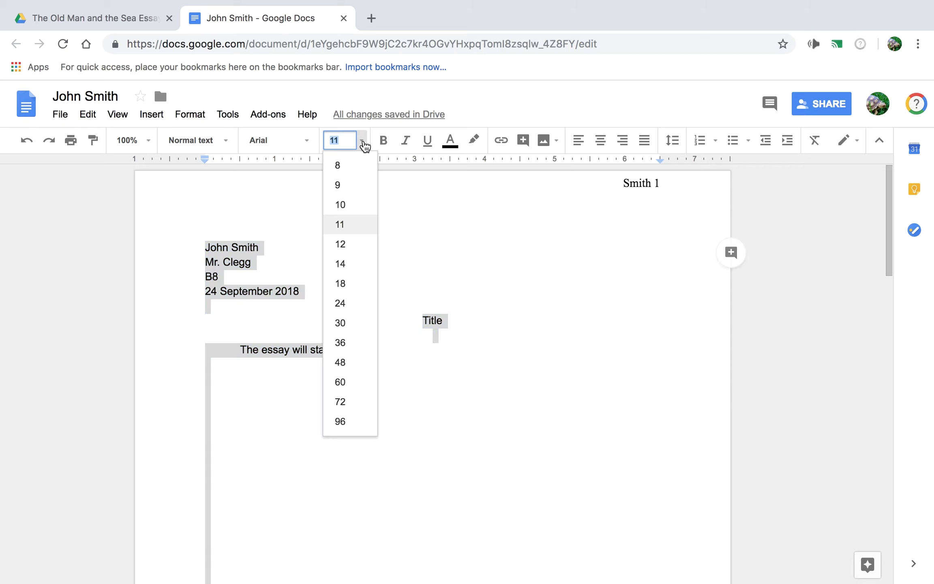
left_click(354, 245)
left_click(307, 139)
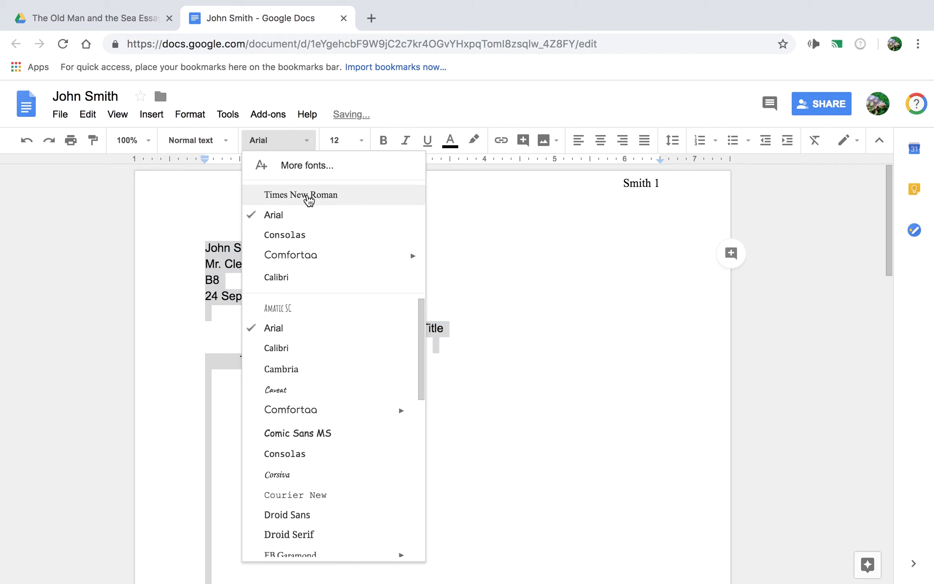
left_click(308, 195)
Step: Make the whole document double spaced and start a new line below the essay sentence
left_click(400, 364)
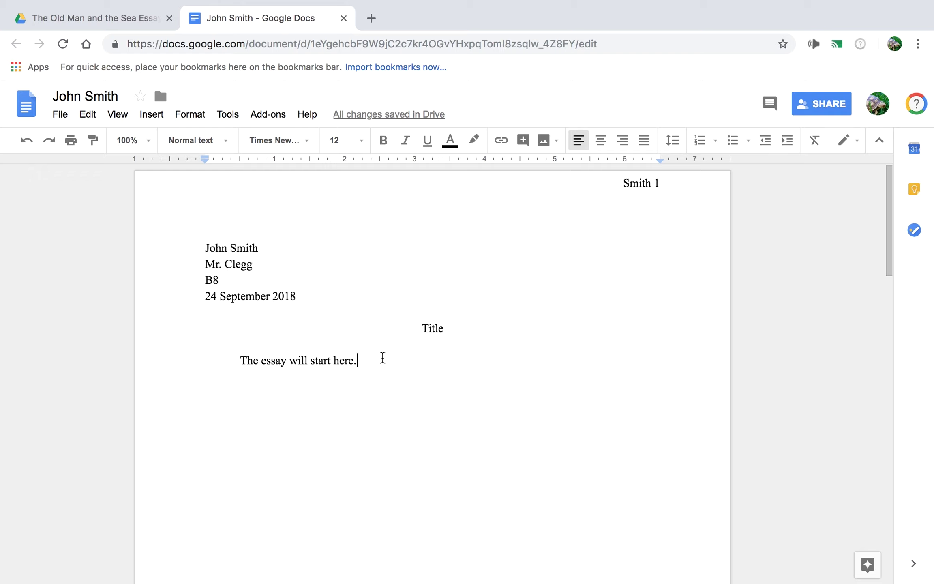
key("super+a")
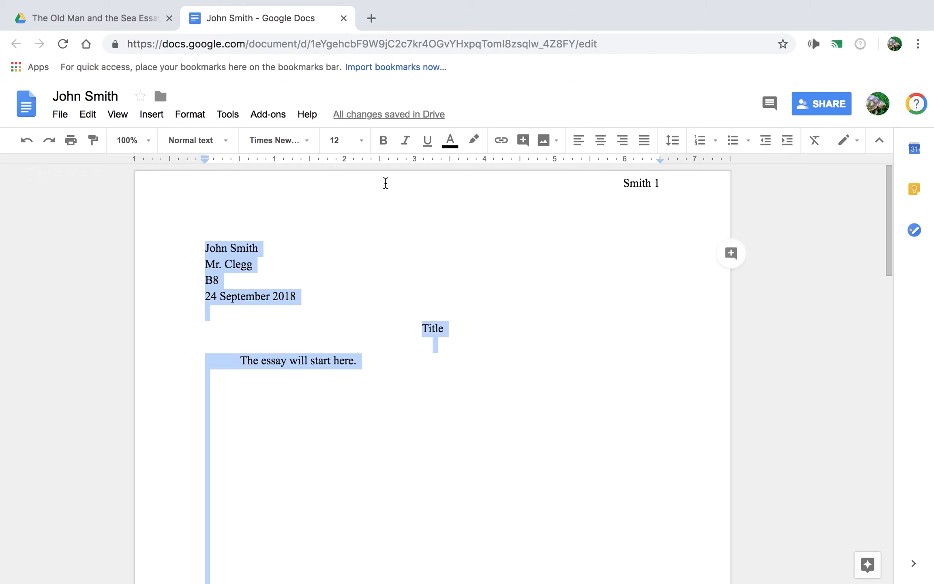
left_click(673, 140)
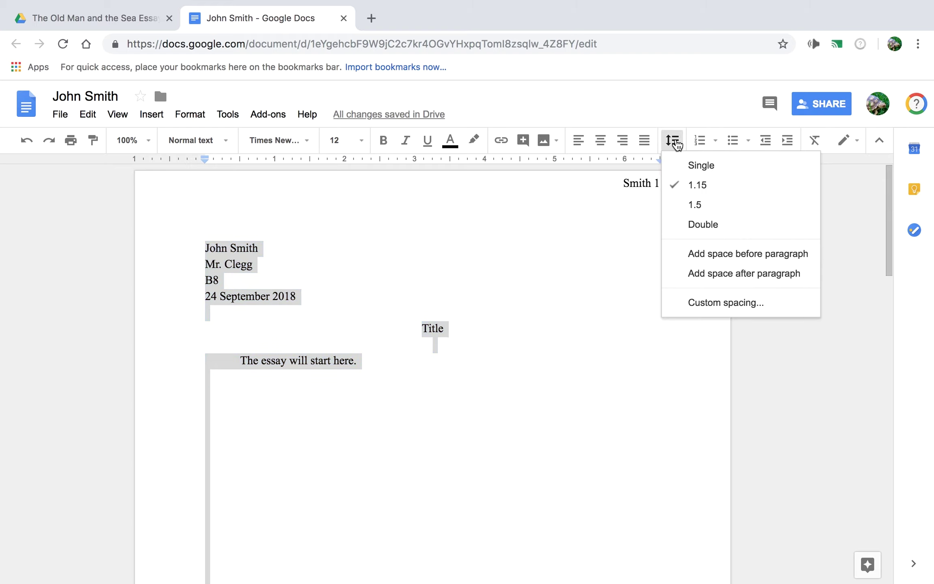
left_click(704, 227)
key("Right")
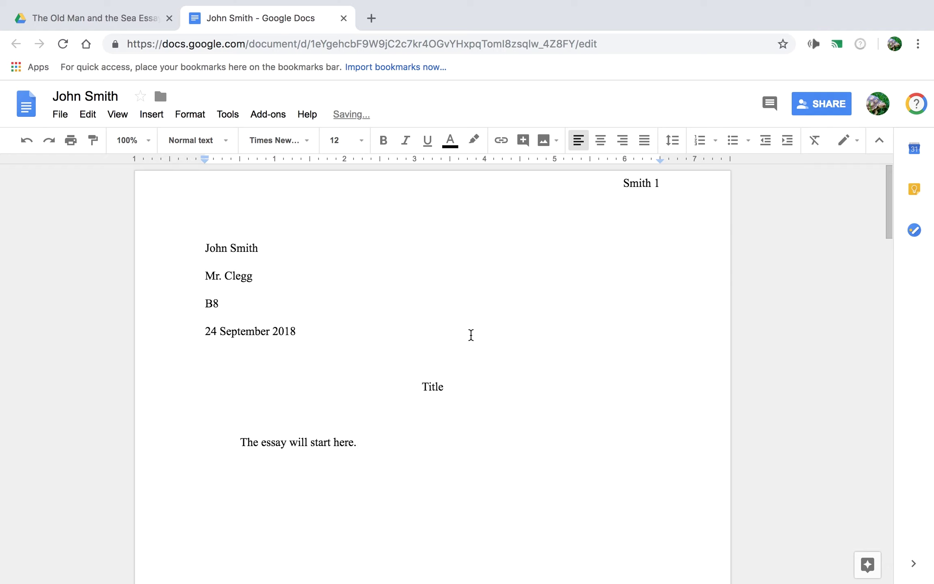
scroll(470, 334, "down", 2)
scroll(471, 335, "up", 2)
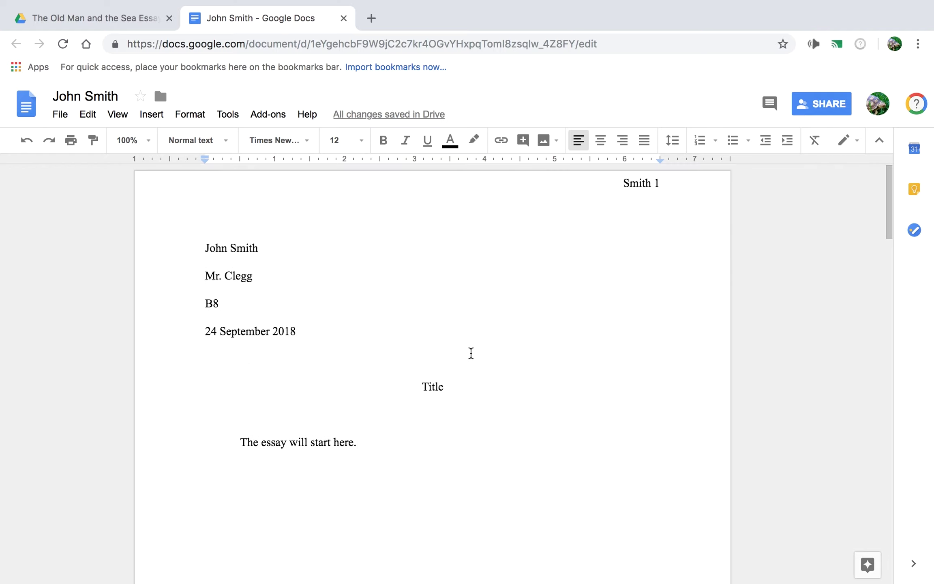
scroll(433, 406, "down", 2)
scroll(434, 406, "down", 2)
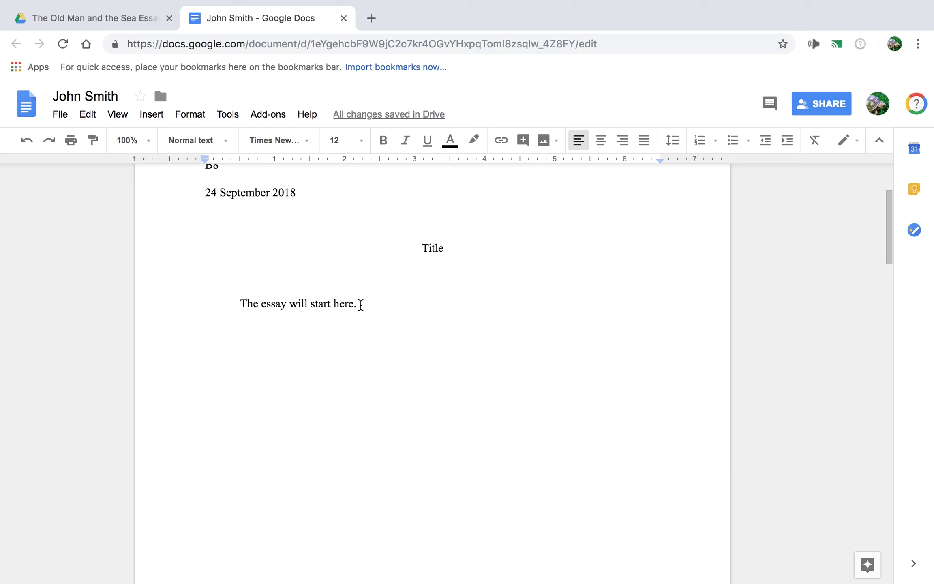
key("Return")
key("Return")
key("Return")
Step: Write 'Thesis statement: A noble life requires endurance', replacing the first draft wording 'Suffering brings benefits'
type("Thes")
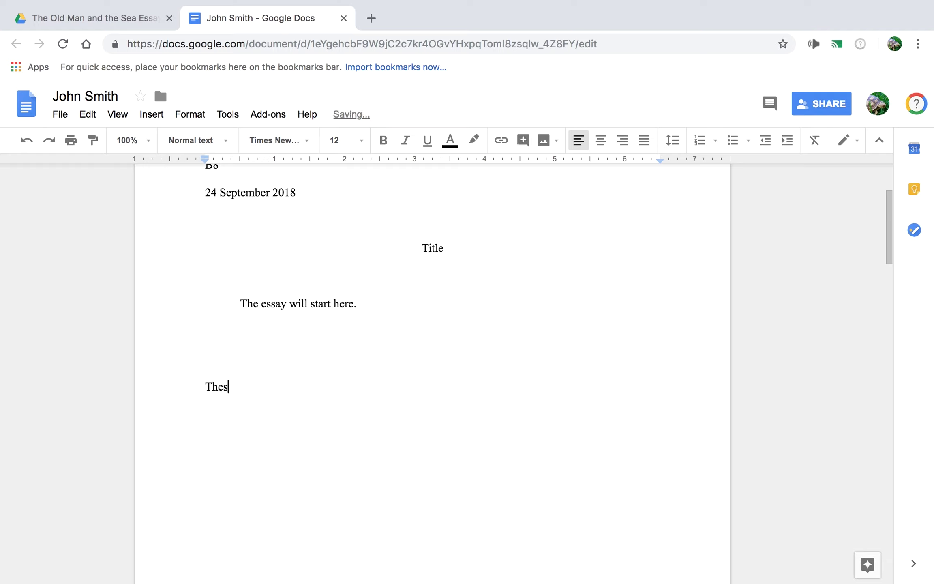
type("is statement:")
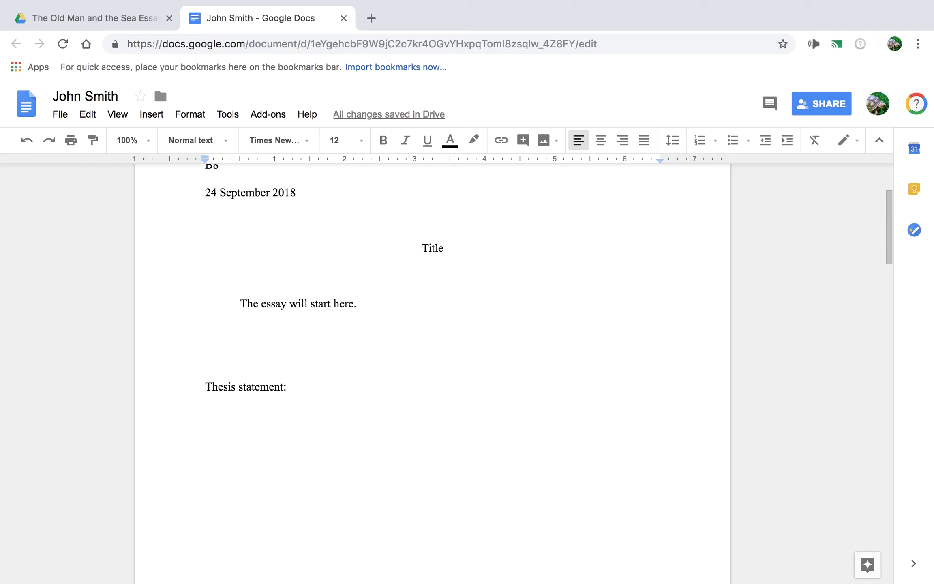
type("Sufferi")
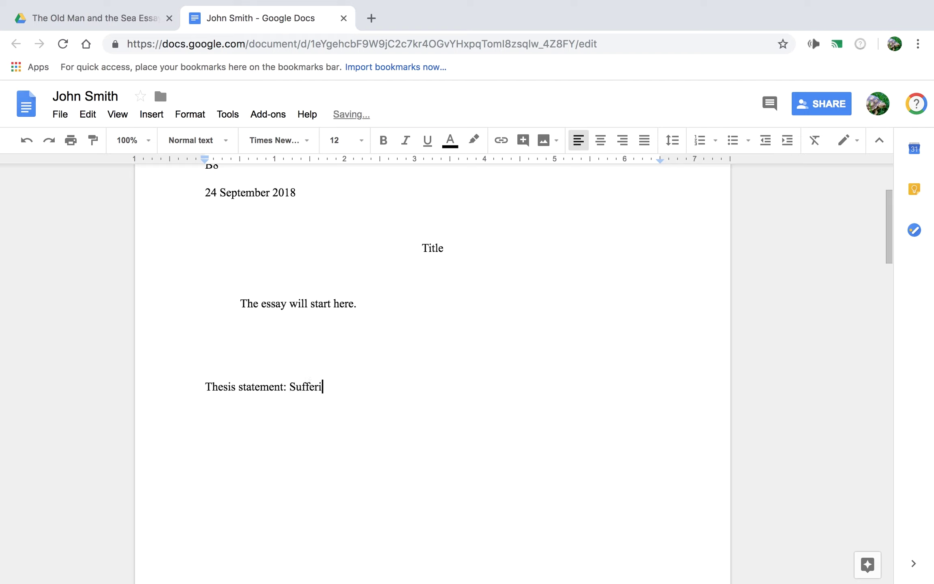
type("ng brings benefits")
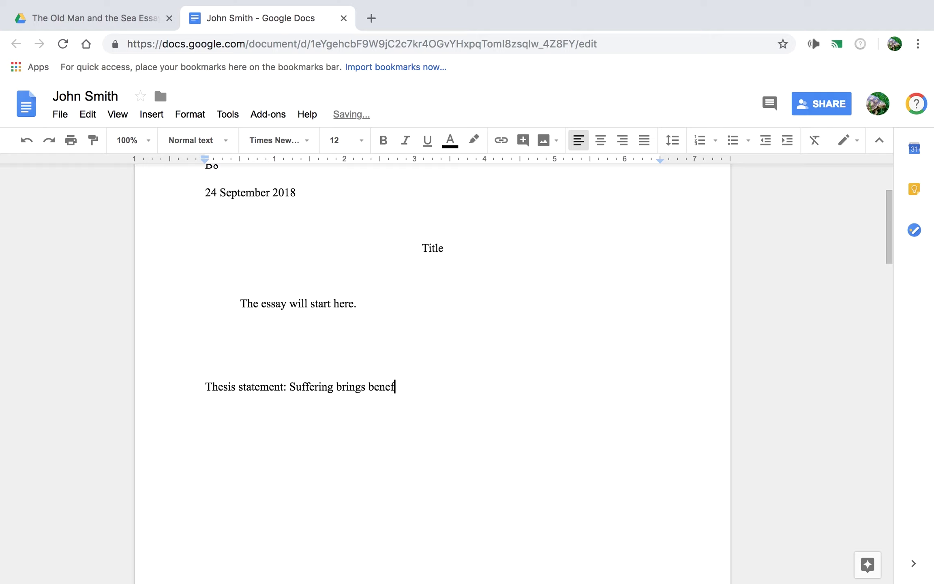
key("BackSpace")
key("BackSpace")
key("BackSpace")
key("BackSpace")
key("BackSpace")
key("BackSpace")
key("BackSpace")
key("BackSpace")
key("BackSpace")
key("BackSpace")
key("BackSpace")
key("BackSpace")
key("BackSpace")
key("BackSpace")
key("BackSpace")
key("BackSpace")
key("BackSpace")
key("BackSpace")
key("BackSpace")
key("BackSpace")
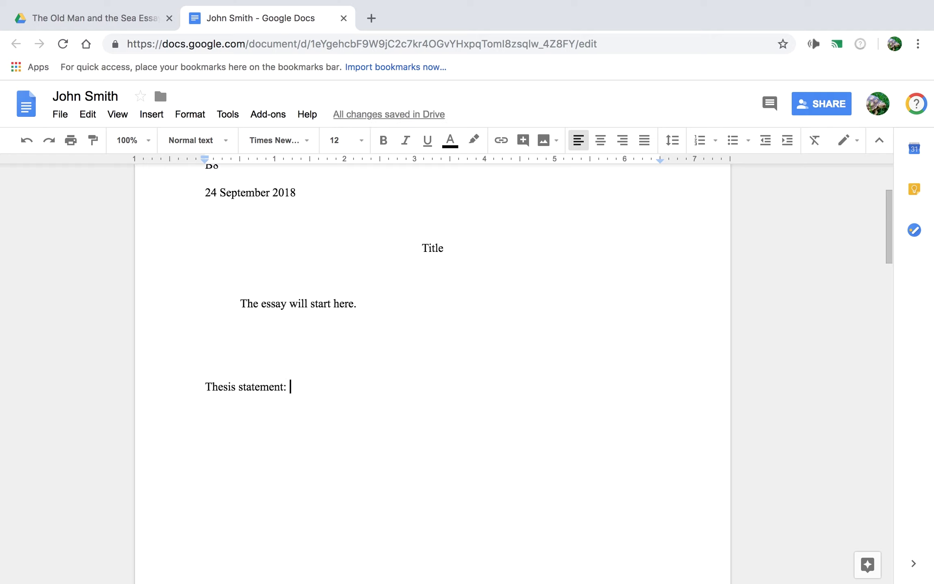
type("A ")
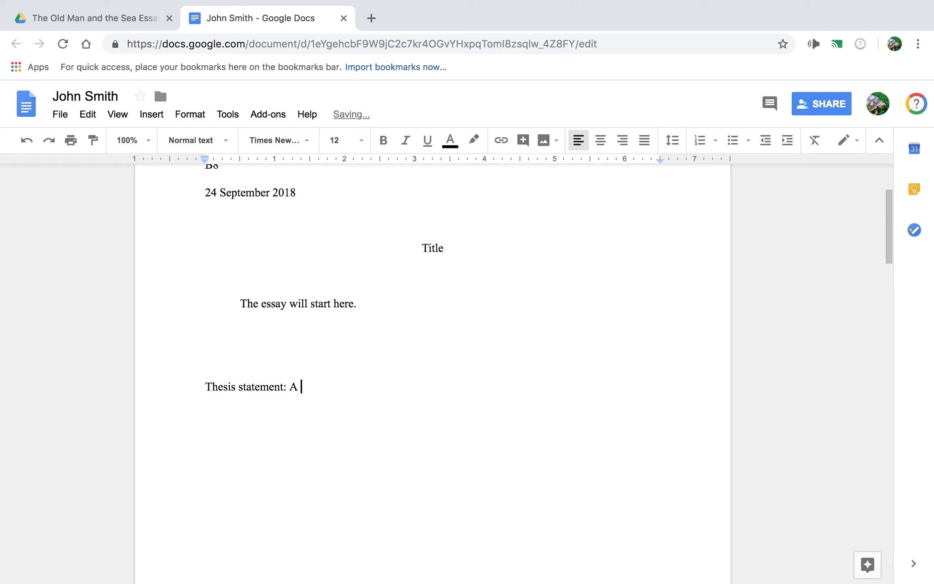
type("noble life require")
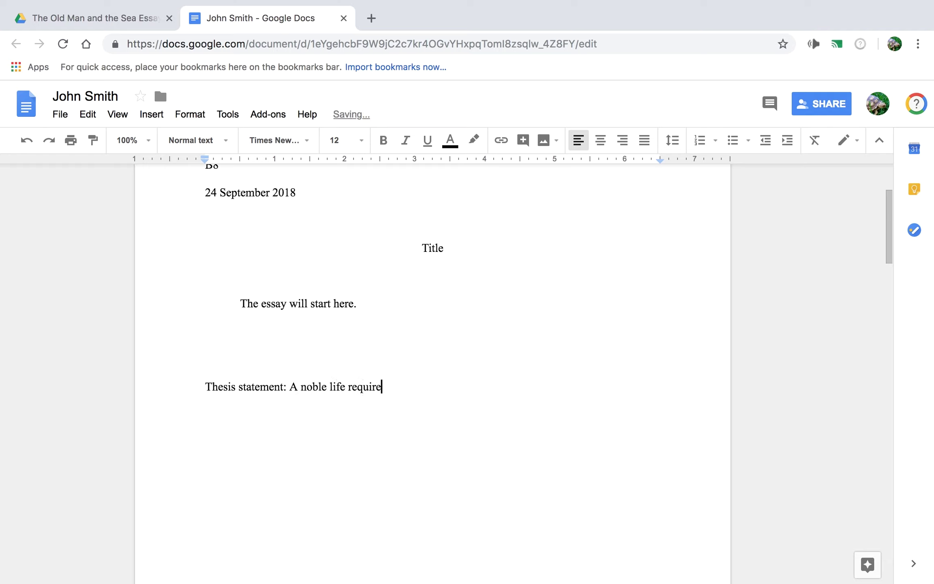
type("s endurance")
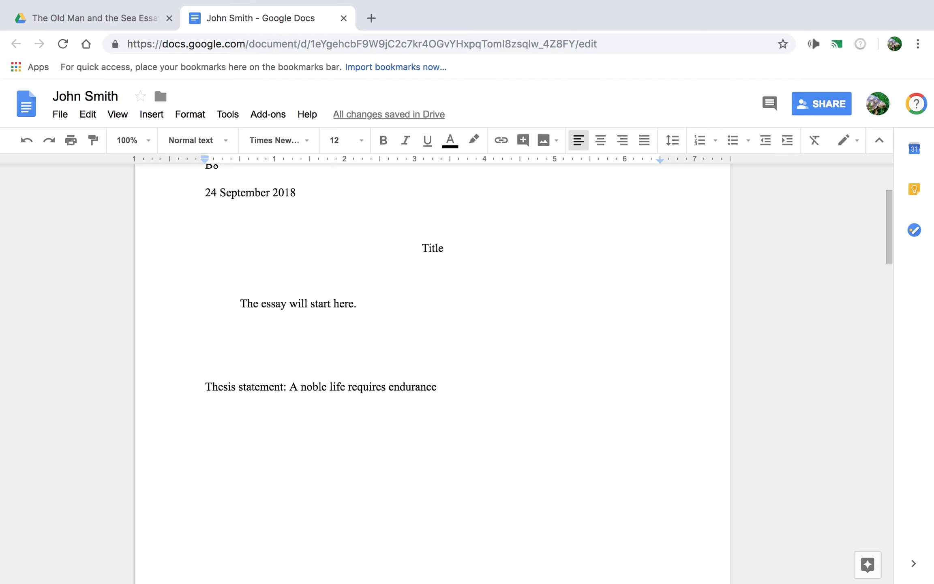
key("Return")
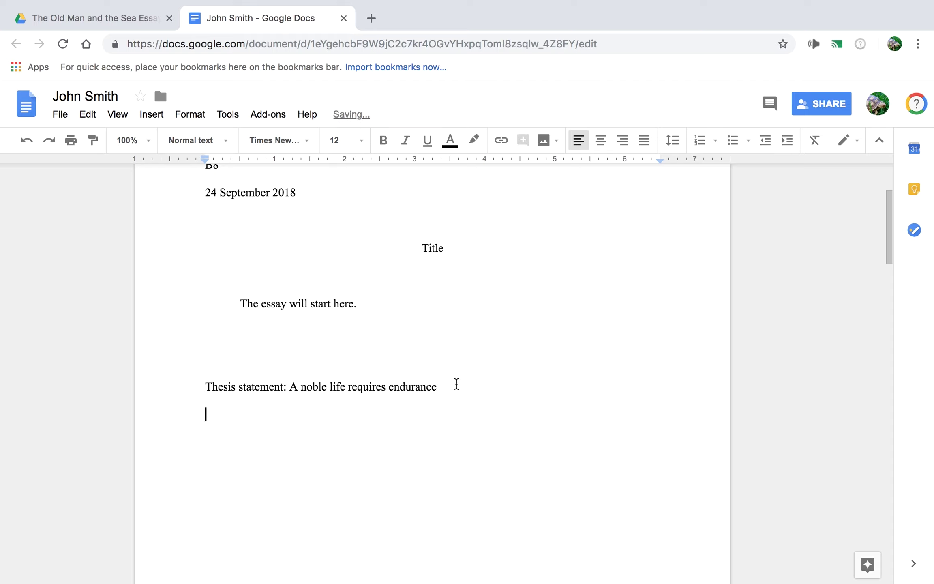
Step: Add Example 1 and Example 2 lines about the old man continuing to fish
left_click_drag(456, 384, 289, 385)
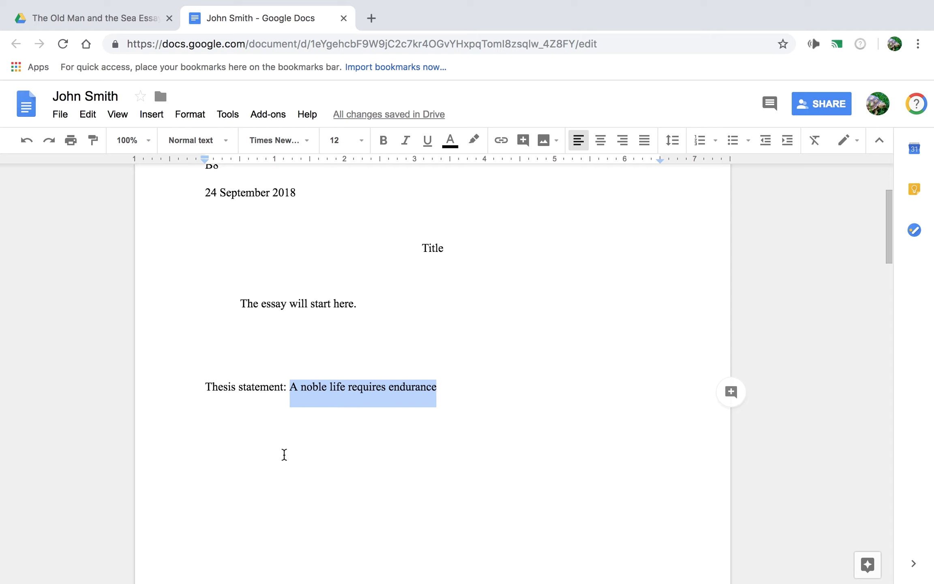
left_click(308, 423)
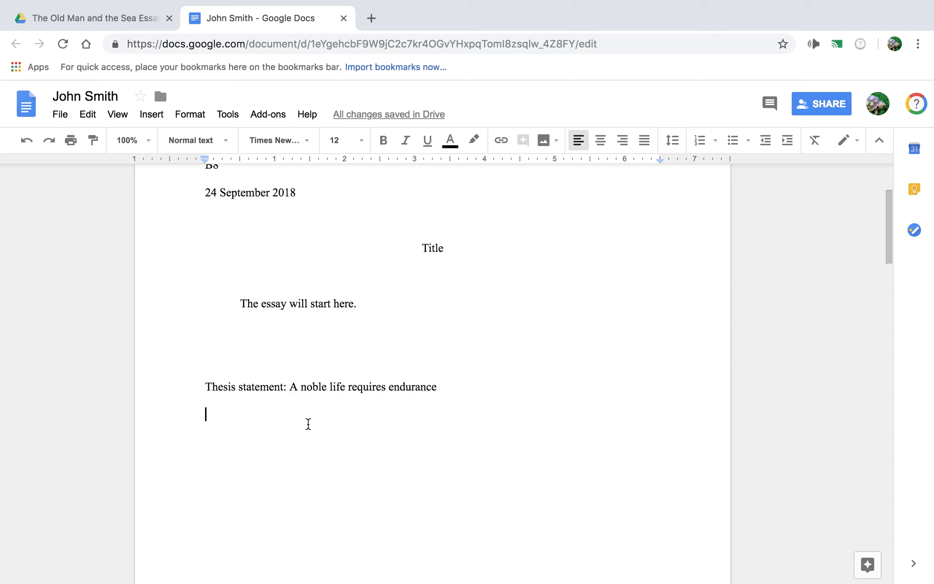
type("Example")
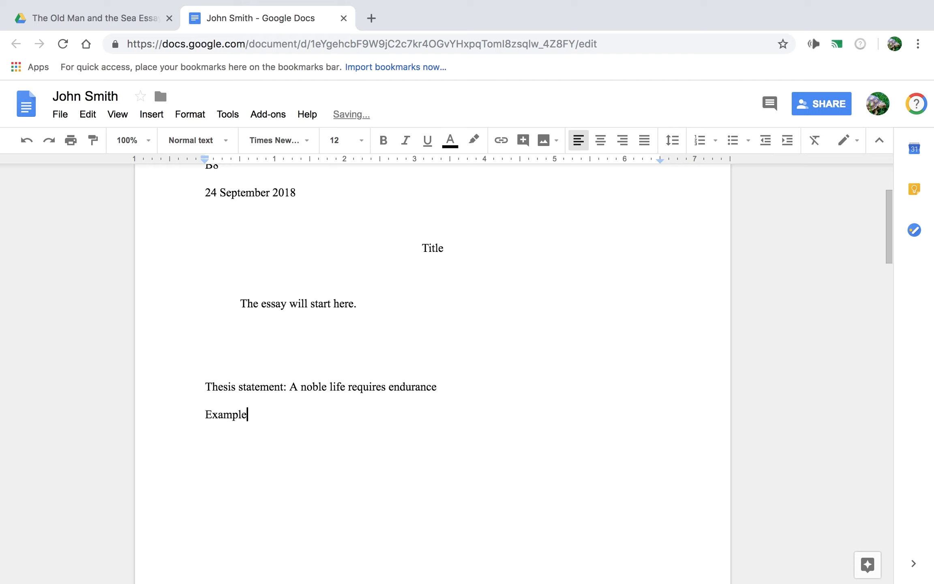
type(" 1: The old man conti")
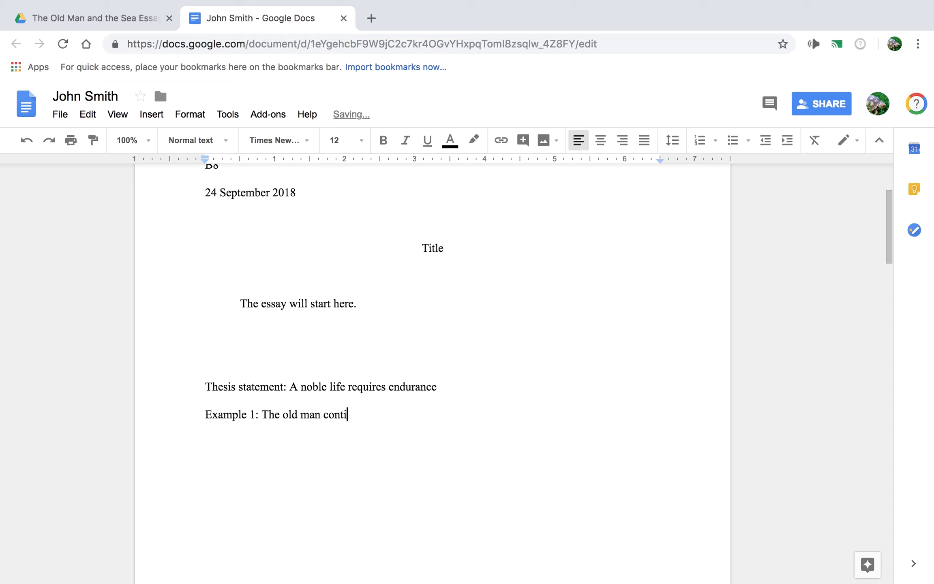
type("nues to fish even though ")
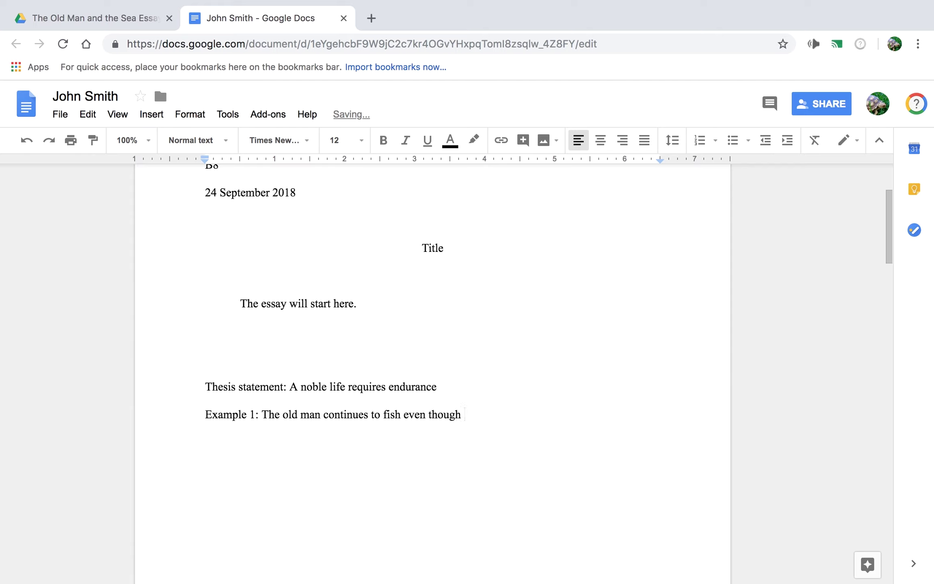
type("all the other old men hav")
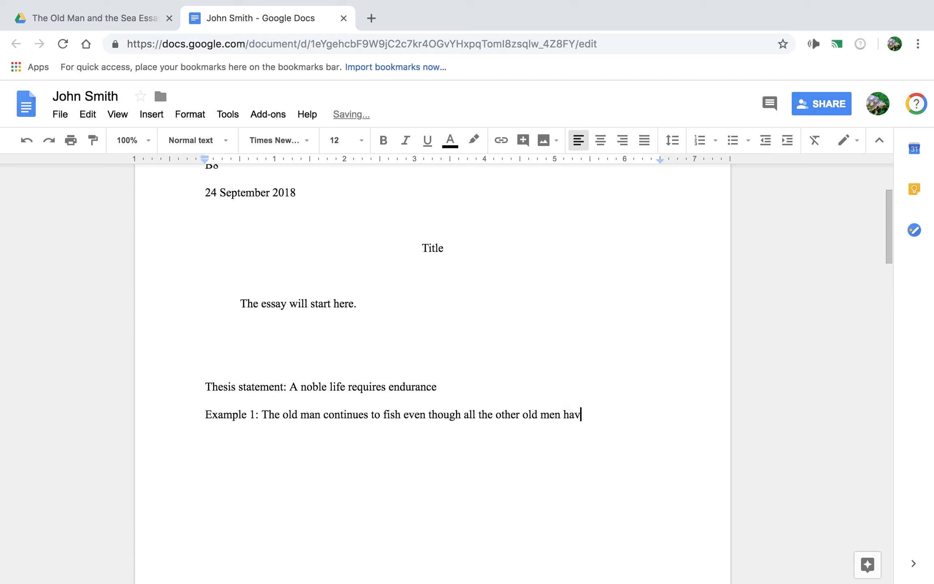
type("e retired")
key("Return")
type("Example 2:")
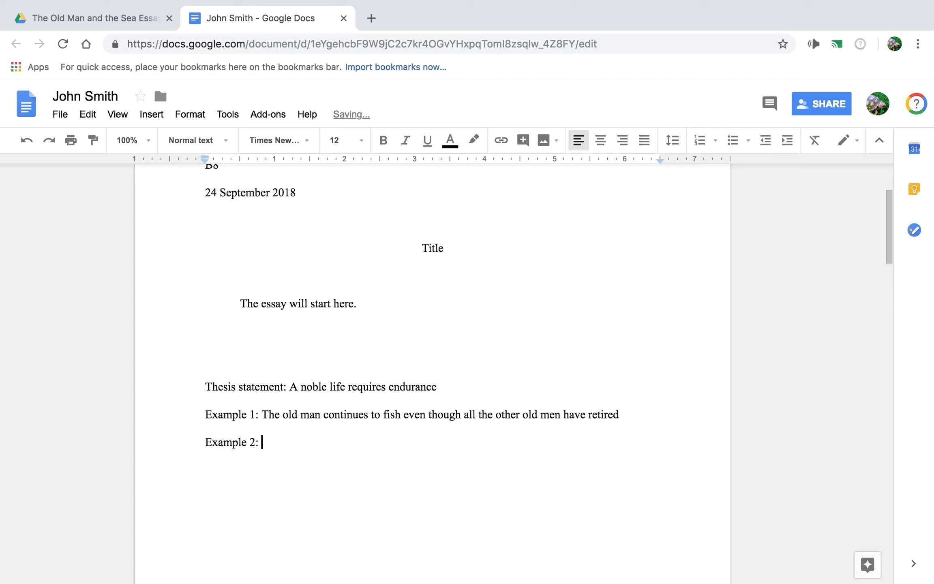
type(" The old man continues")
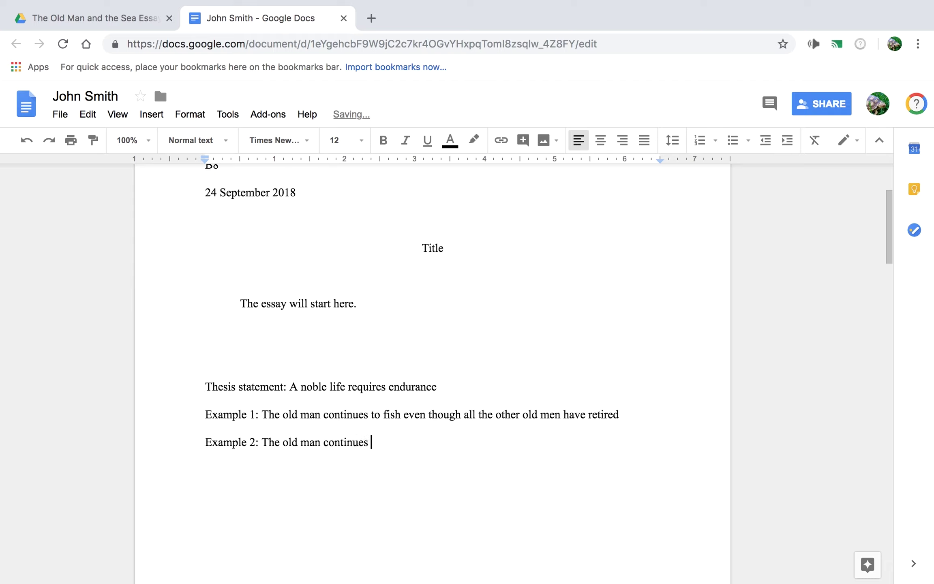
type(" to fish with hope even")
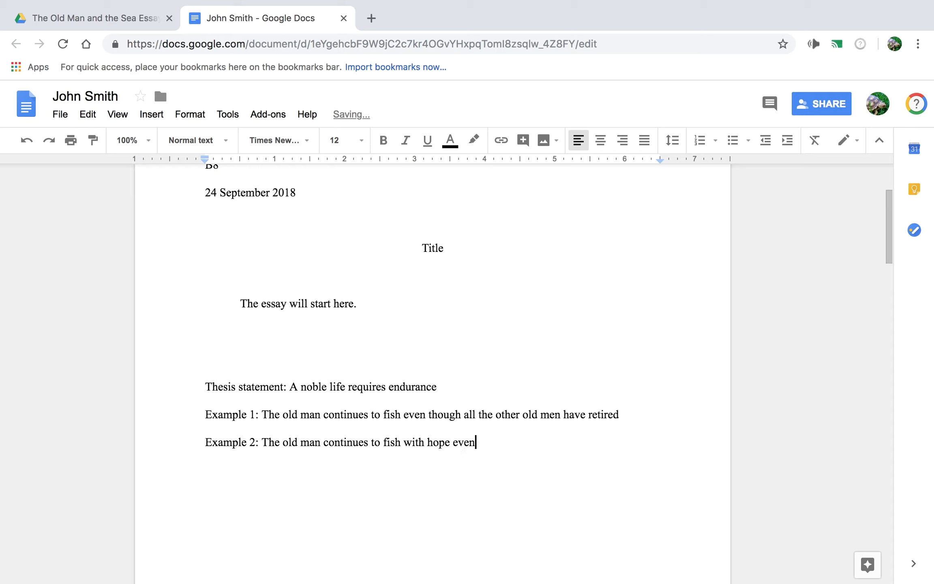
type(" though he's gone")
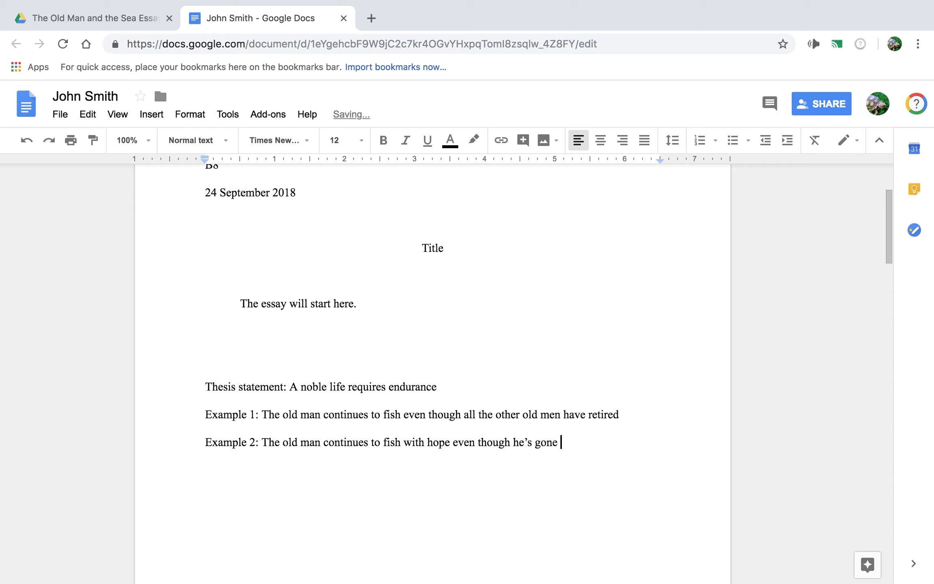
type(" 84 days without a fish")
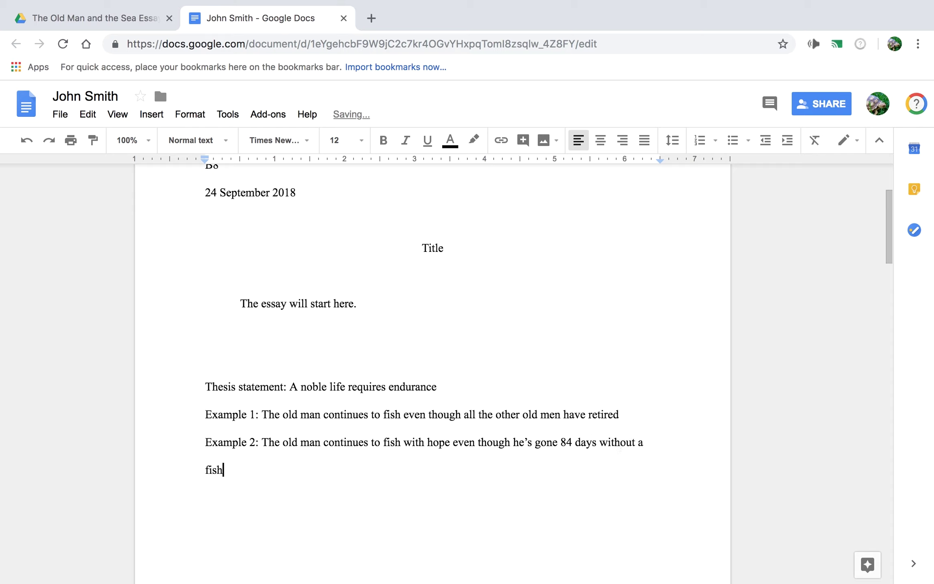
key("Return")
Step: Add closing periods to the Example 1 and thesis sentences
left_click(639, 414)
type(".")
left_click(447, 390)
type(".")
left_click(262, 466)
left_click(263, 466)
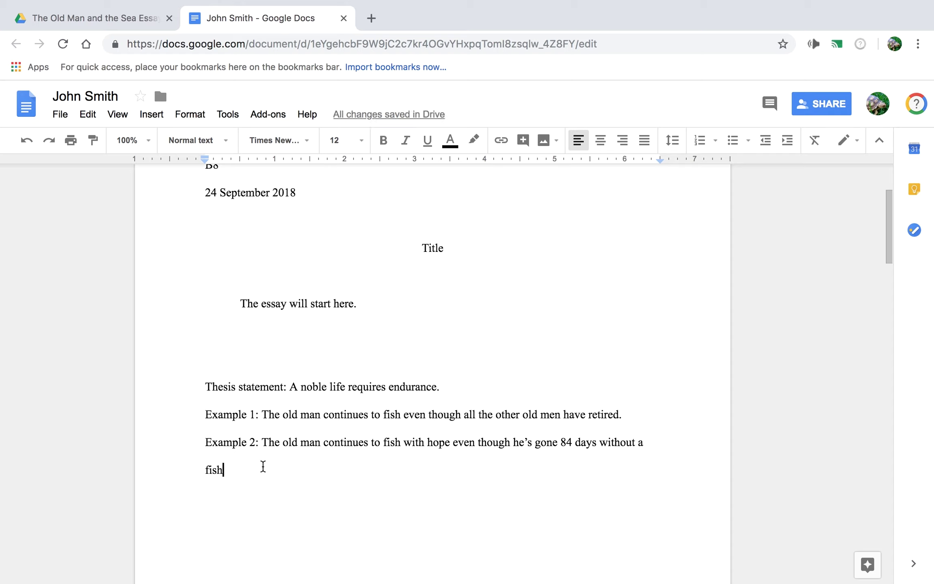
Step: End Example 2 with a period and add 'Example 3: The old man continues to fight the sharks until every last bit of marlin meat is gone.'
type(".")
key("Return")
type("Exam")
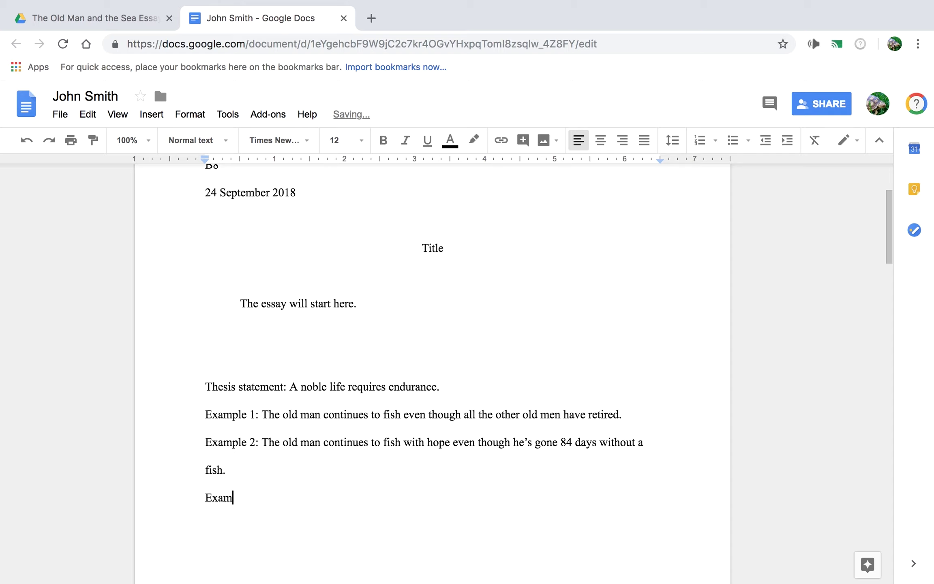
type("ple 3: The old man con")
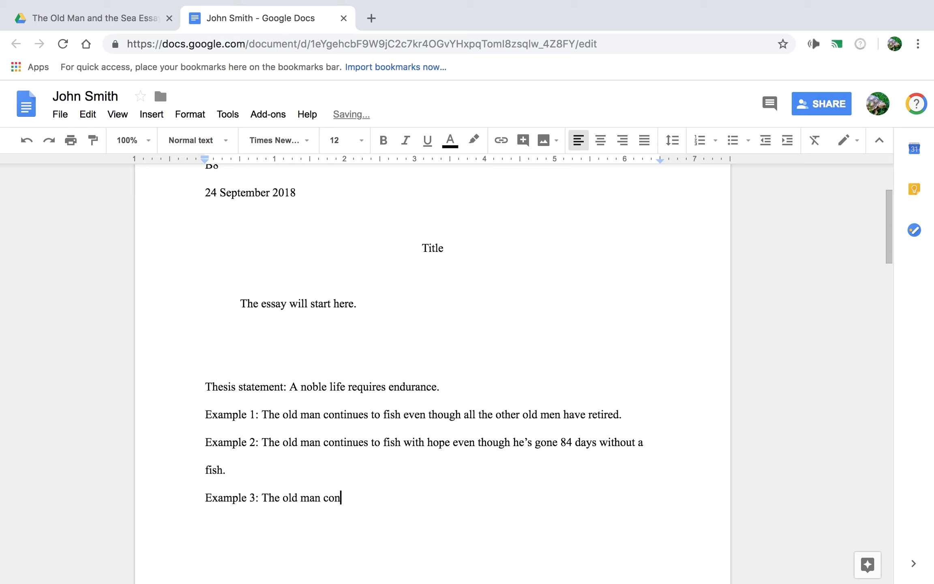
type("tinues to fight the shark")
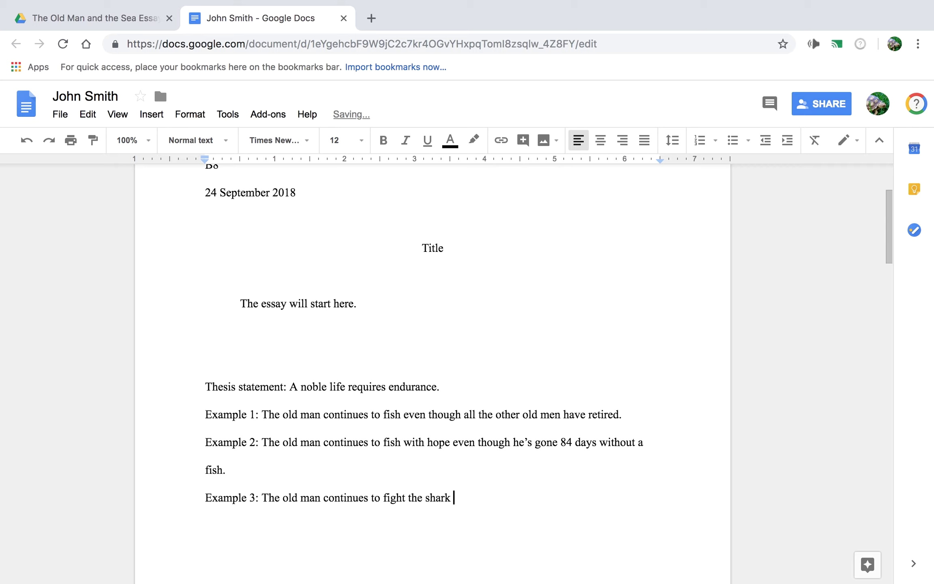
type("s until every last bit")
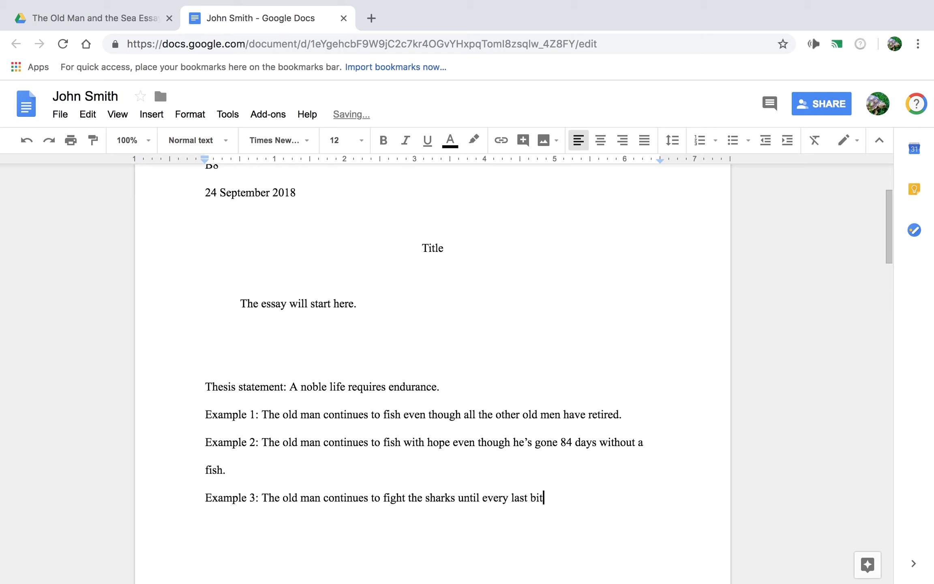
type(" of marlin meat is")
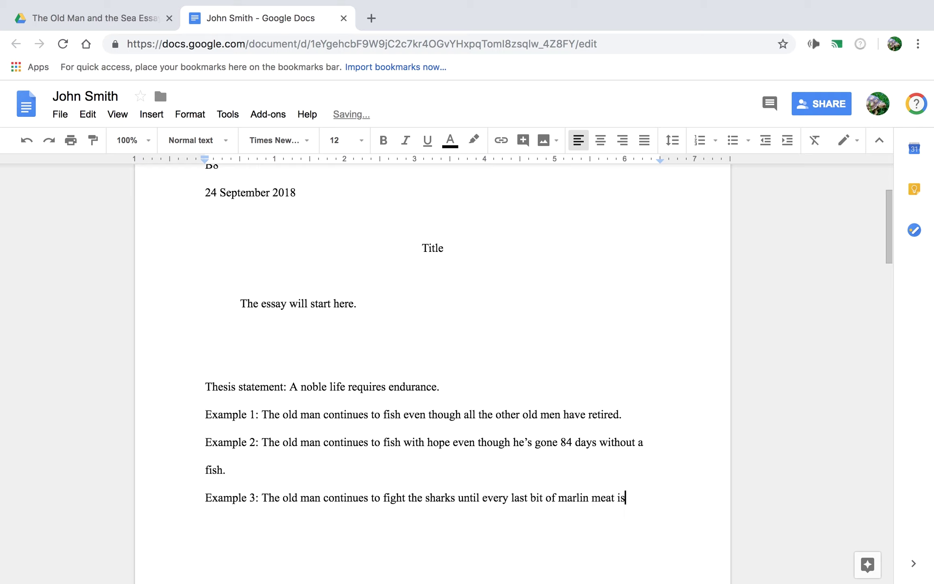
type(" gone.")
left_click_drag(268, 410, 387, 505)
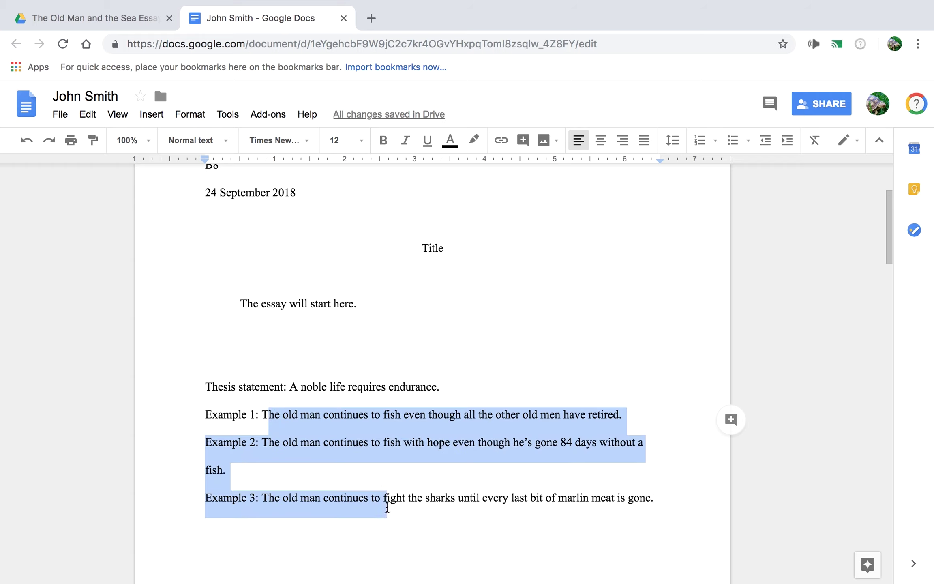
double_click(318, 387)
left_click(392, 386)
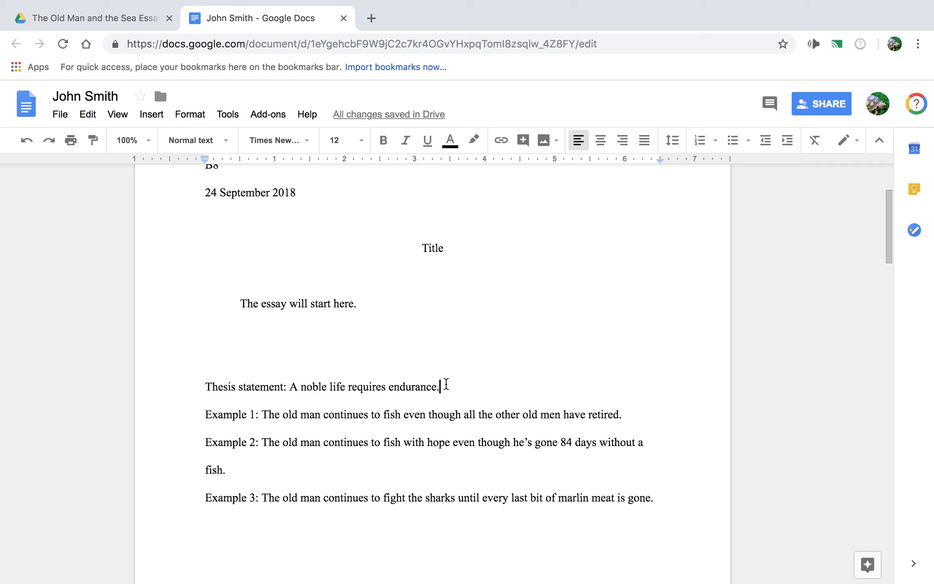
left_click_drag(441, 386, 297, 383)
left_click(302, 424)
left_click_drag(263, 499, 647, 505)
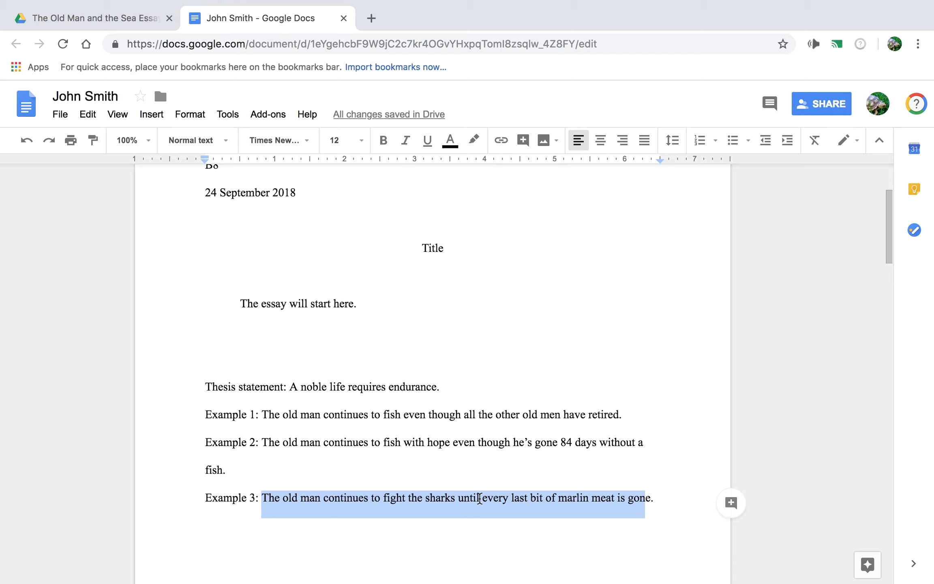
left_click(564, 509)
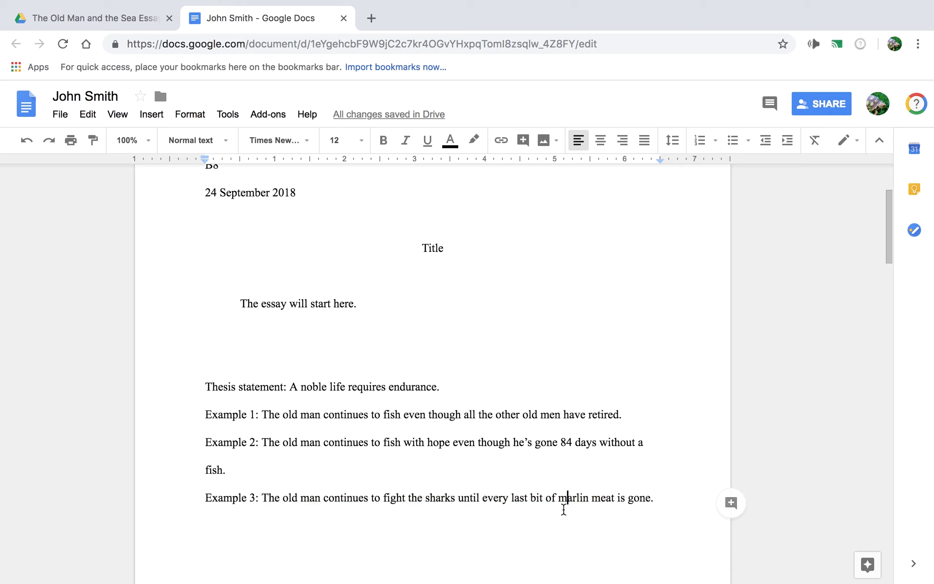
left_click_drag(426, 487, 263, 496)
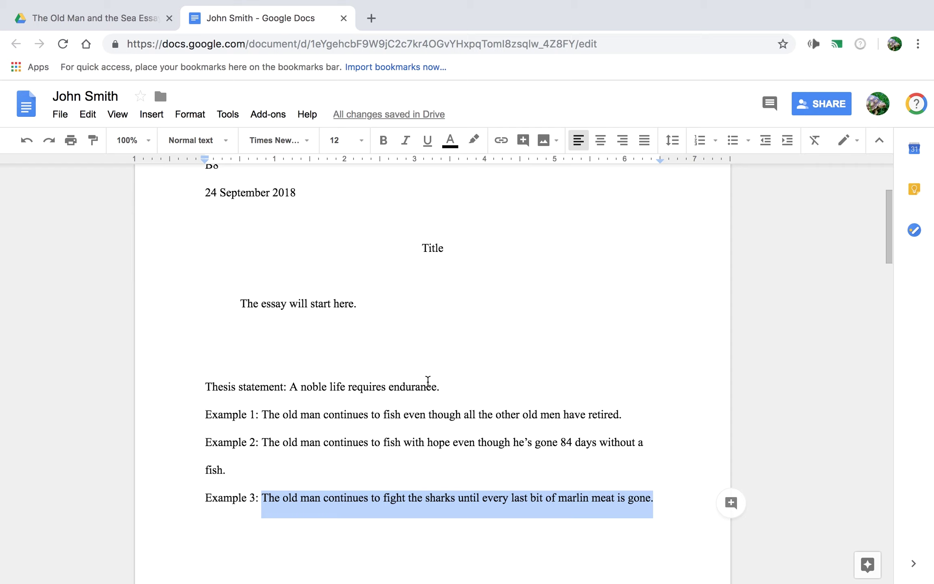
left_click_drag(467, 386, 286, 388)
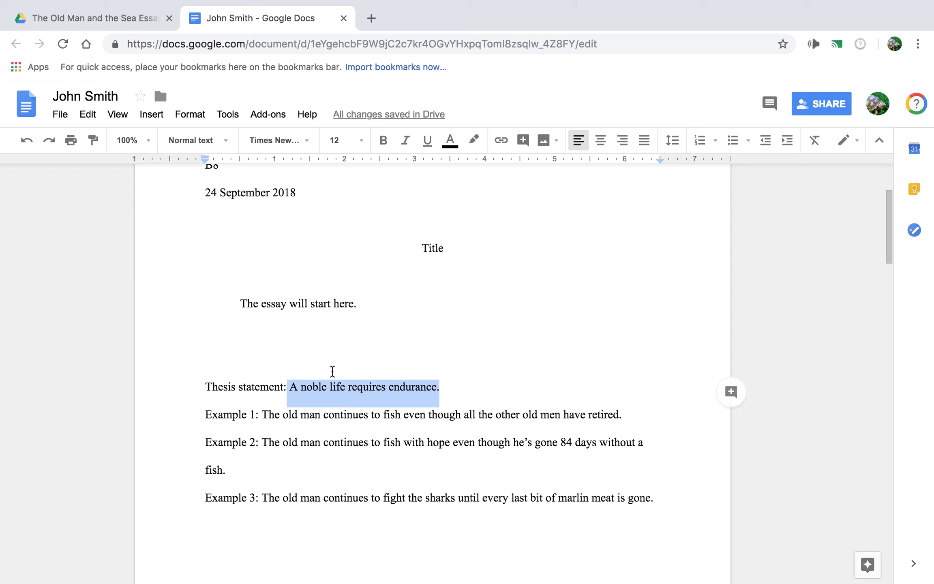
left_click(438, 374)
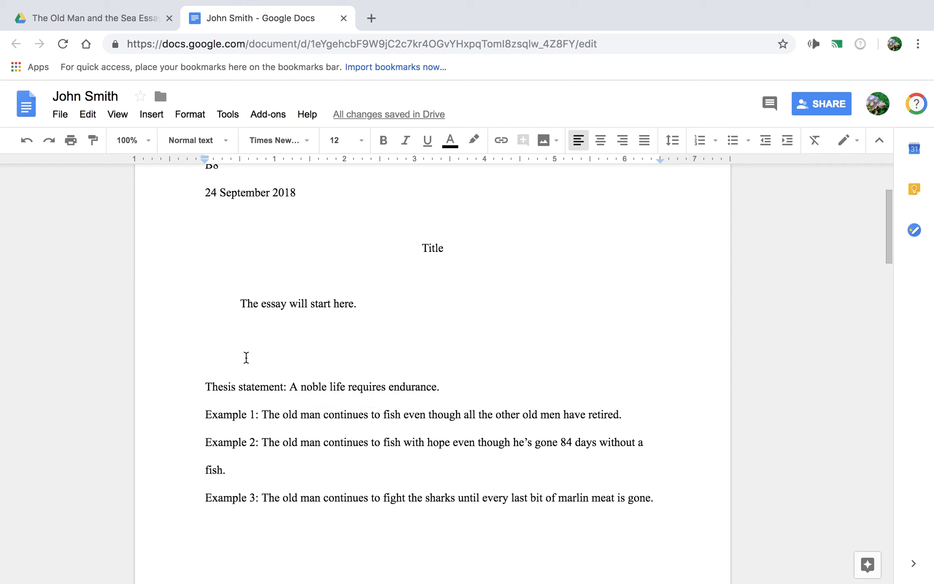
left_click_drag(206, 386, 254, 388)
left_click_drag(296, 432, 376, 536)
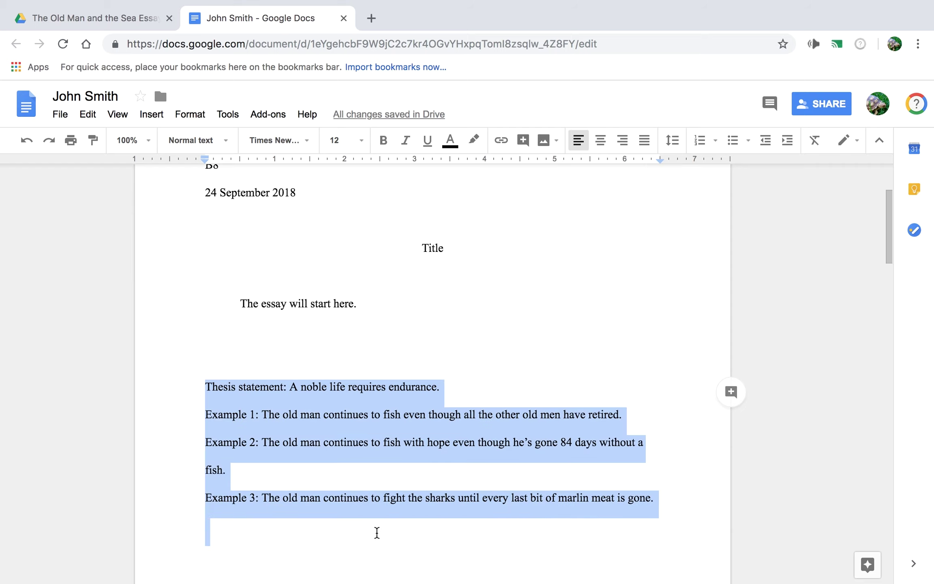
left_click(259, 393)
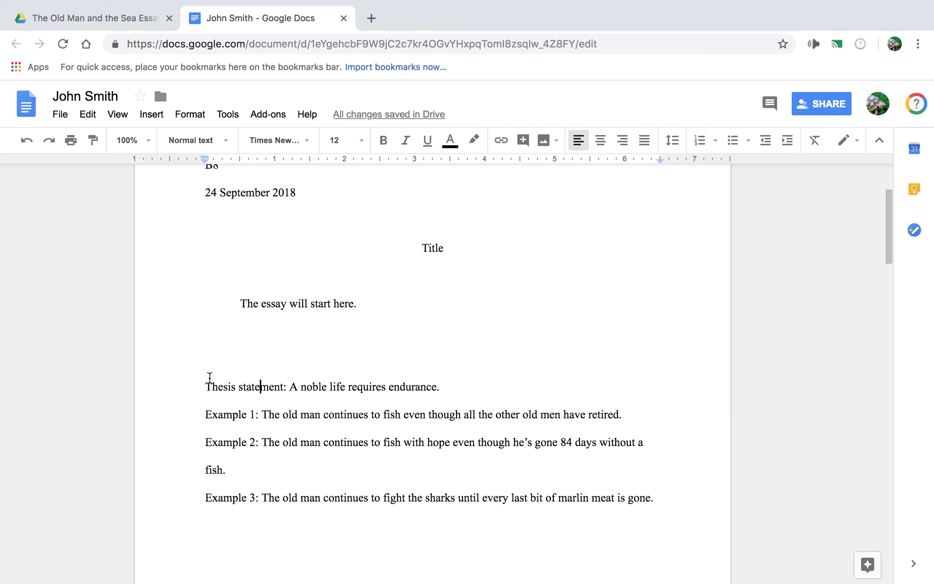
left_click_drag(206, 385, 379, 505)
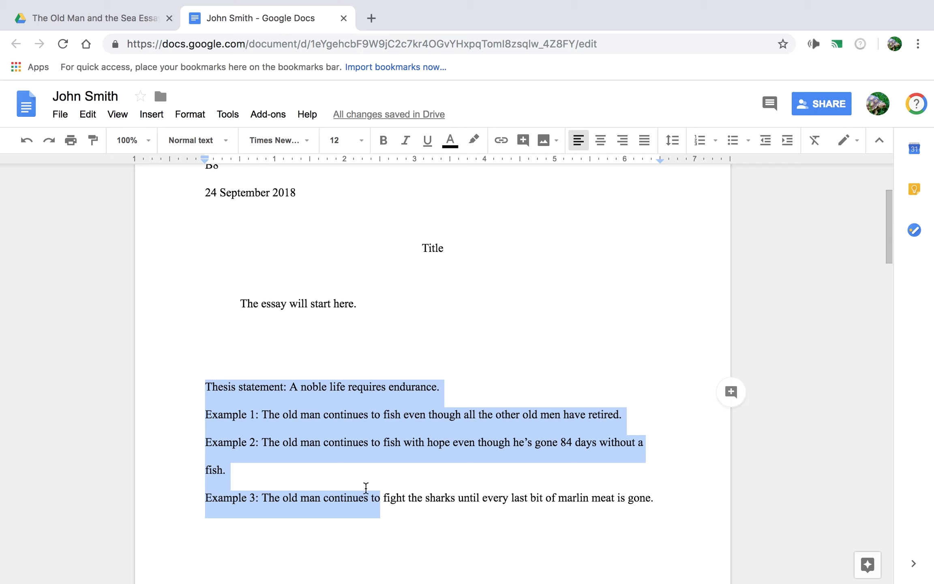
left_click(315, 404)
left_click_drag(205, 385, 721, 509)
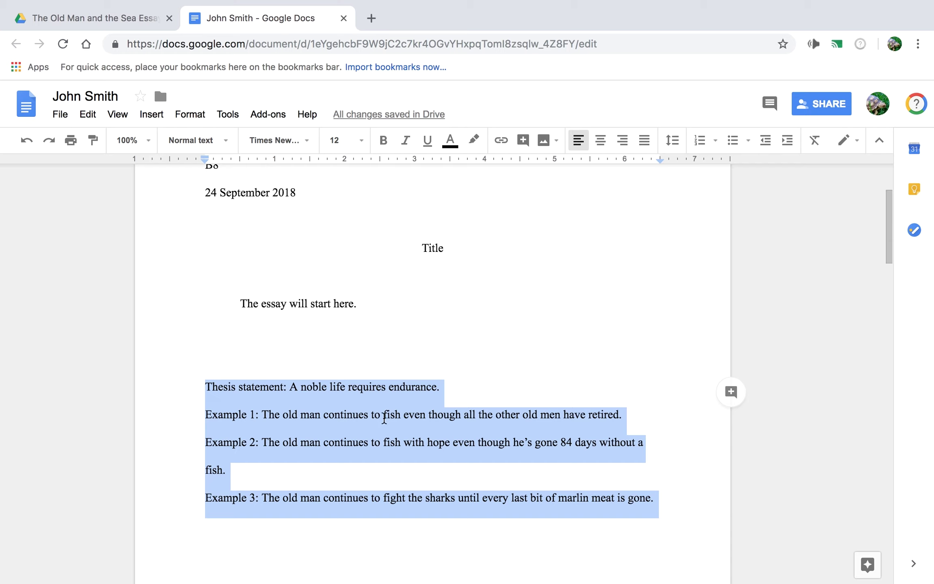
left_click(369, 420)
double_click(296, 412)
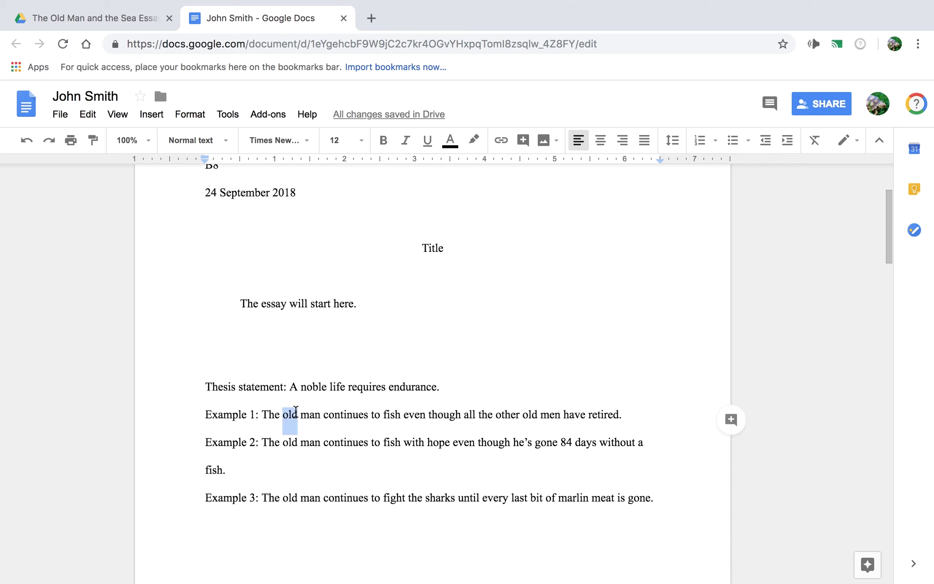
left_click(340, 399)
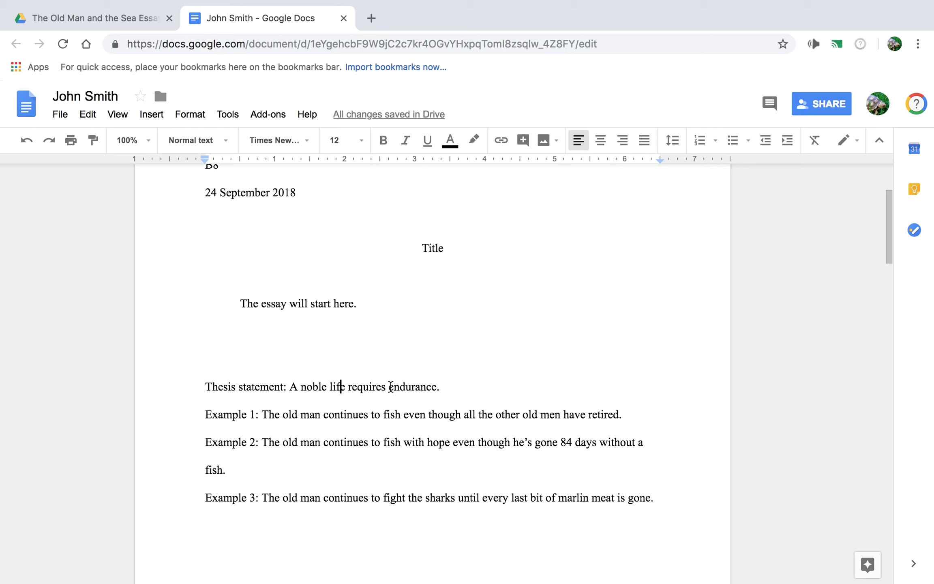
triple_click(428, 325)
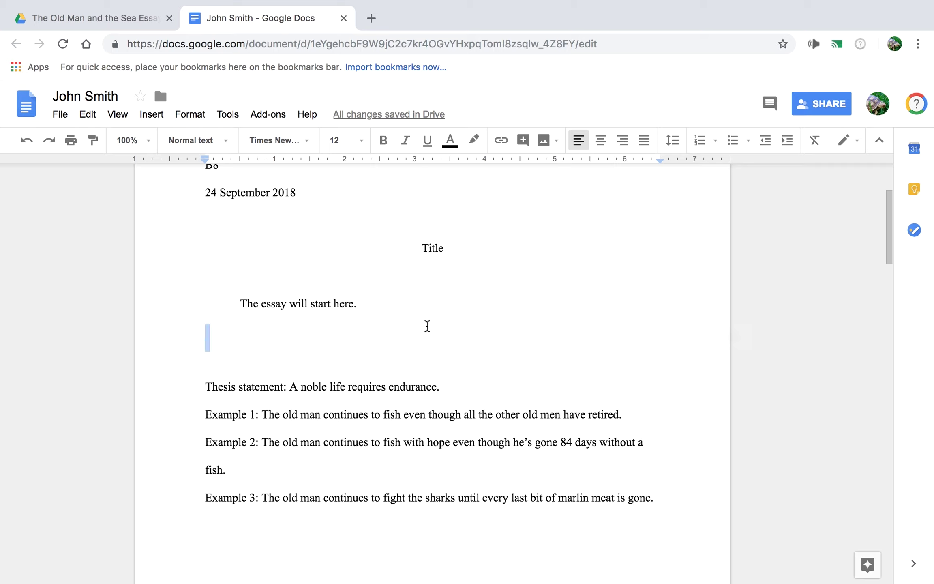
left_click(374, 307, "shift")
left_click_drag(191, 383, 380, 511)
left_click(402, 350)
left_click(363, 303)
left_click_drag(396, 302, 229, 298)
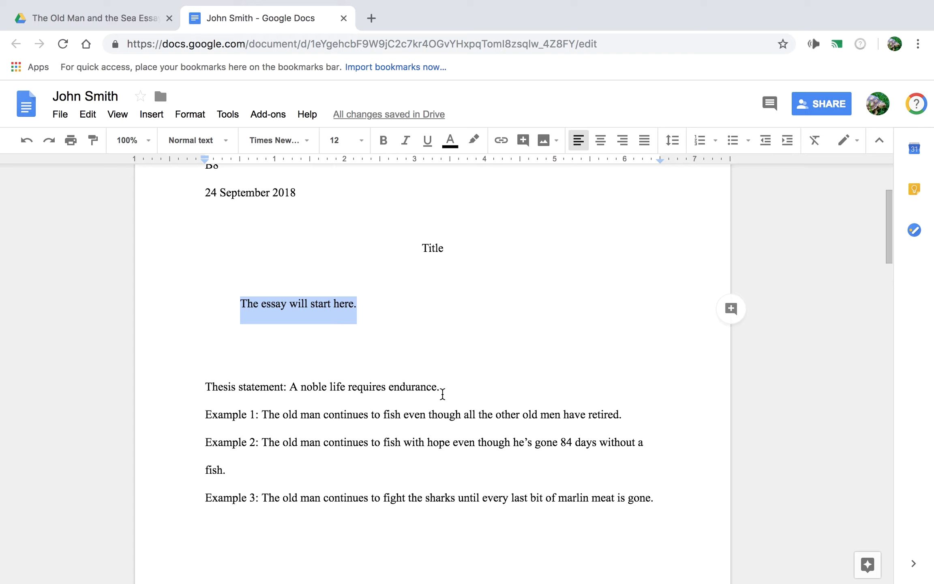